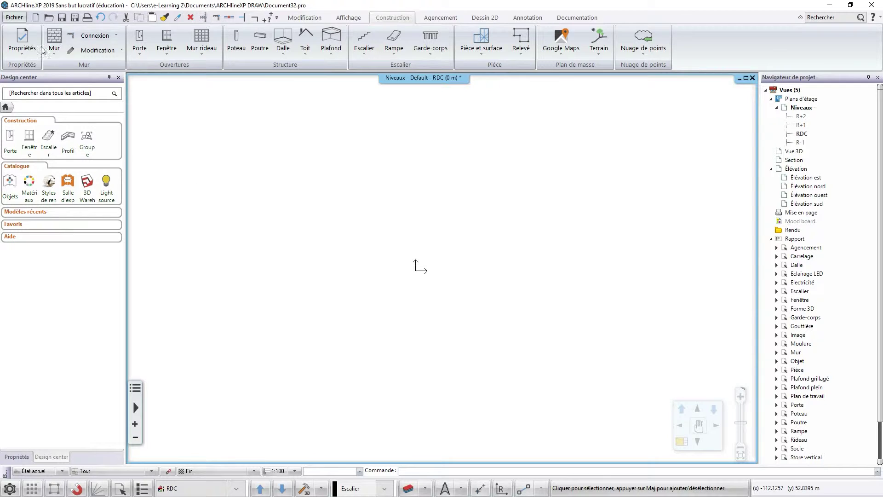
- Review the file types supported by the general import dialog and close it without importing anything
click(14, 17)
mouse_move(102, 125)
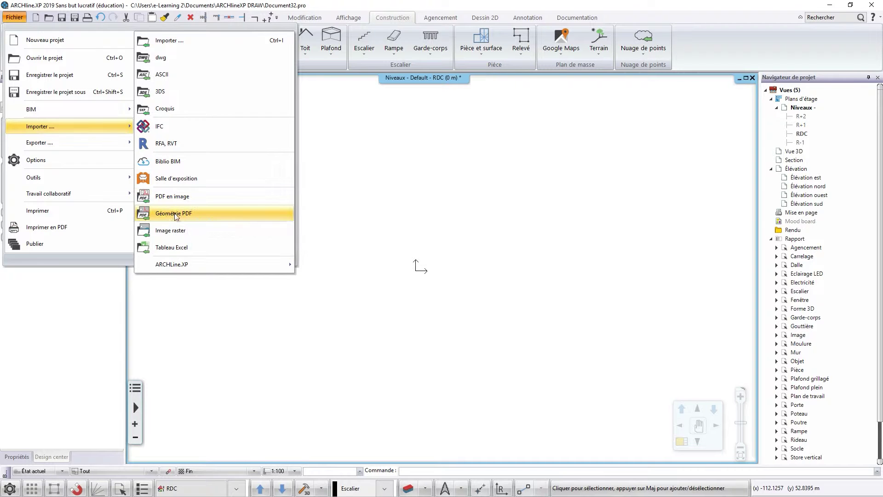
click(171, 41)
click(464, 316)
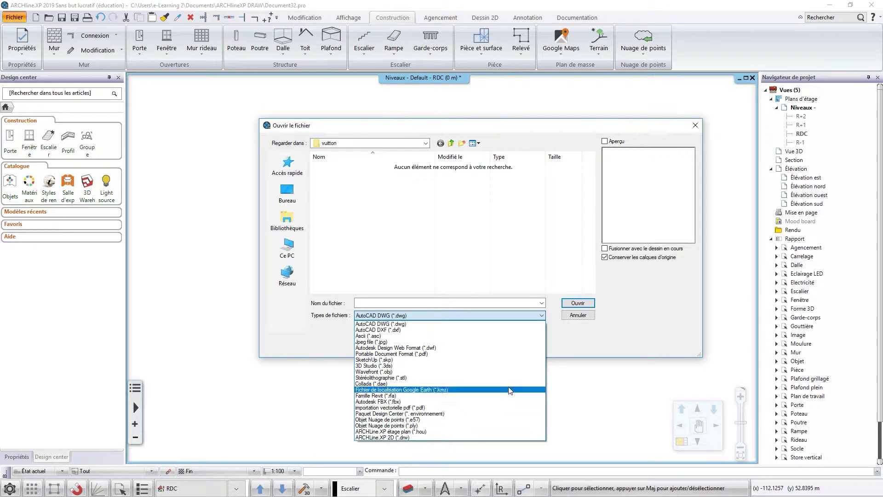
click(589, 316)
click(579, 315)
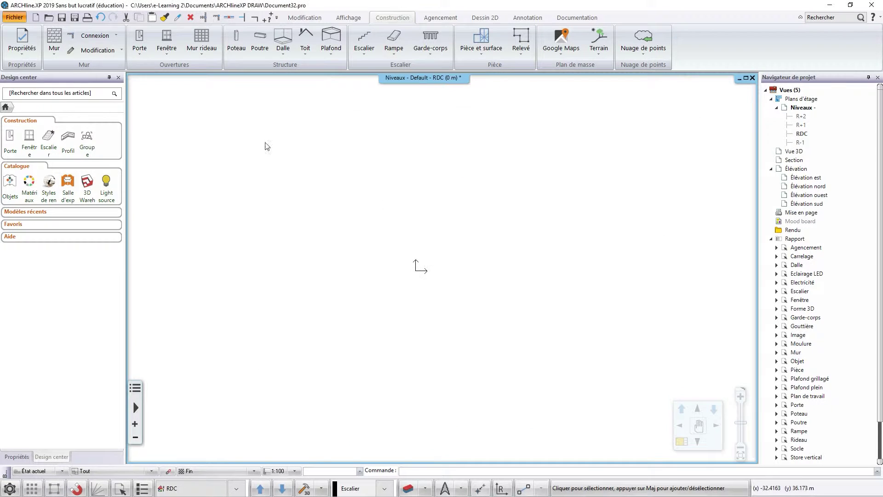
- Start a DWG import of RDC.dwg from the Plans tuto folder
click(14, 17)
mouse_move(56, 121)
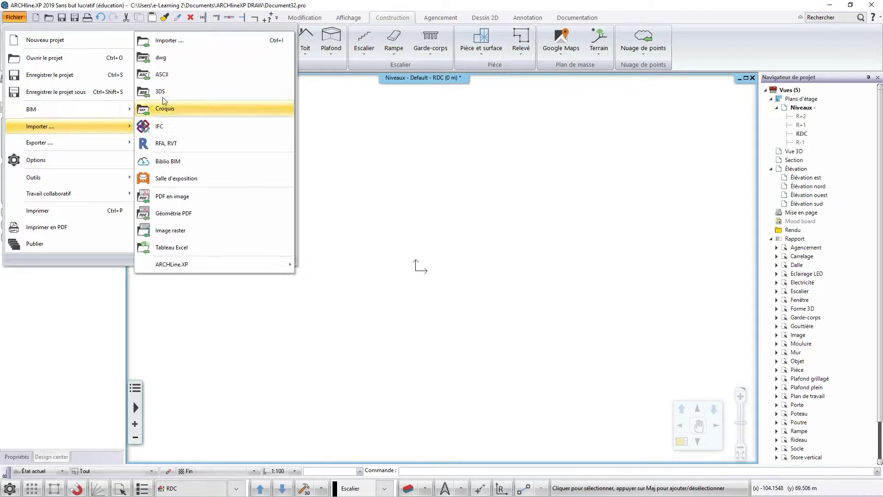
click(174, 61)
click(363, 176)
click(366, 185)
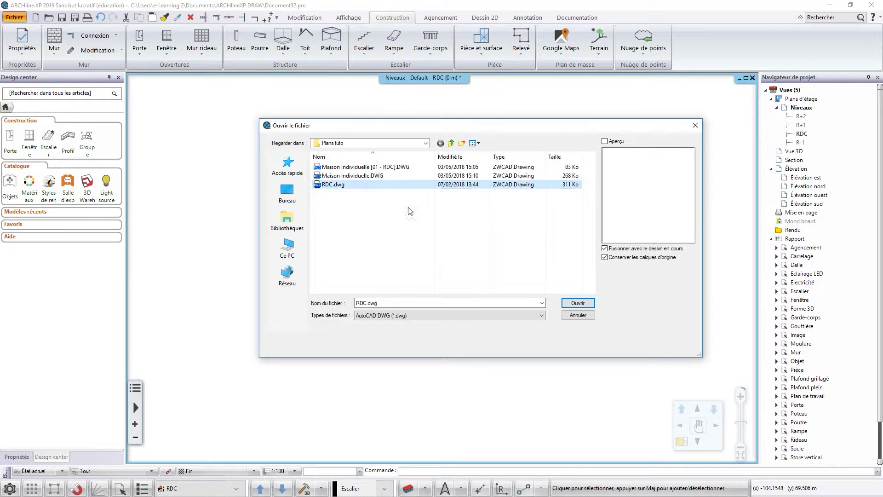
click(580, 305)
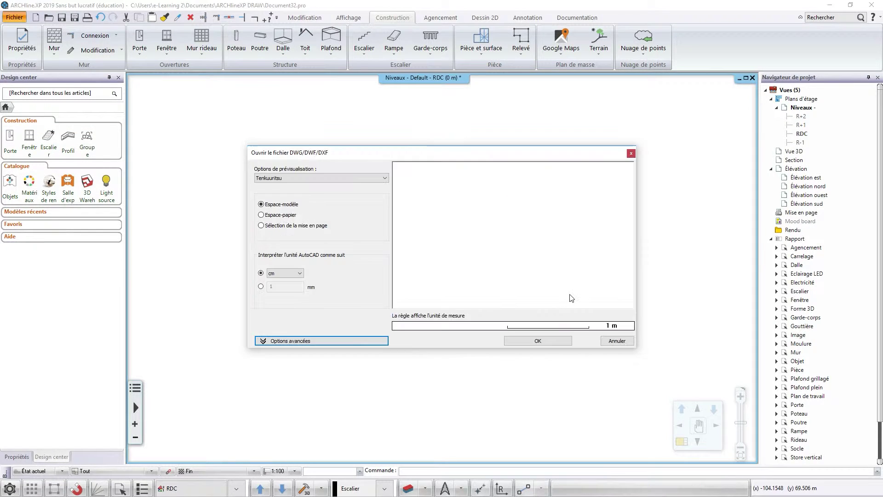
- Turn on the drawing preview in the import options and check a window opening's width against the measurement ruler
click(335, 178)
click(465, 235)
scroll(519, 252, up, 1)
middle_drag(535, 280, 518, 265)
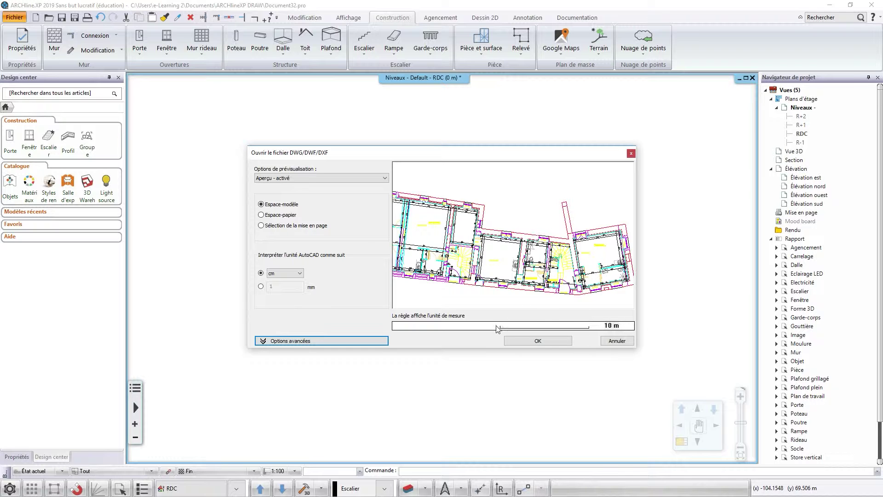
scroll(508, 290, up, 4)
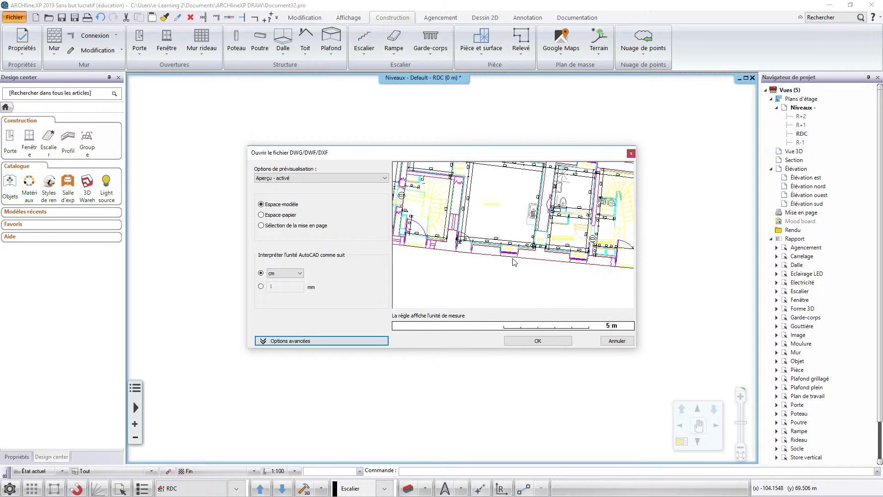
scroll(505, 245, up, 4)
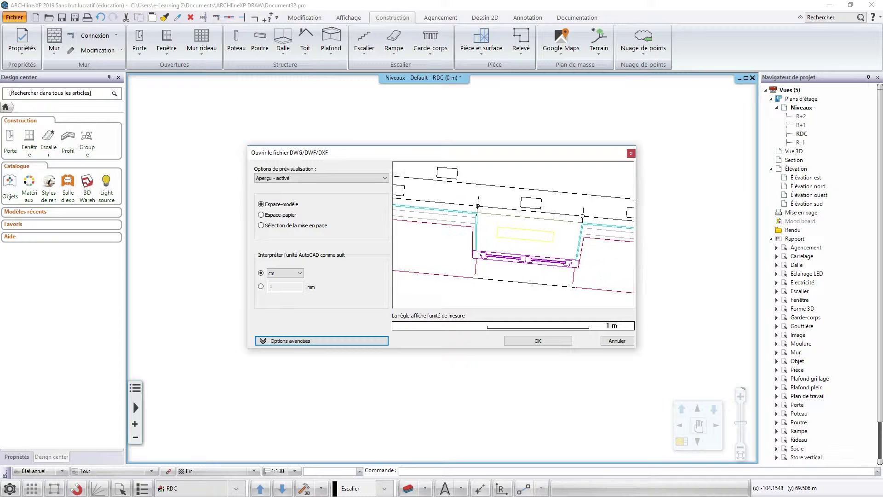
middle_drag(505, 245, 507, 249)
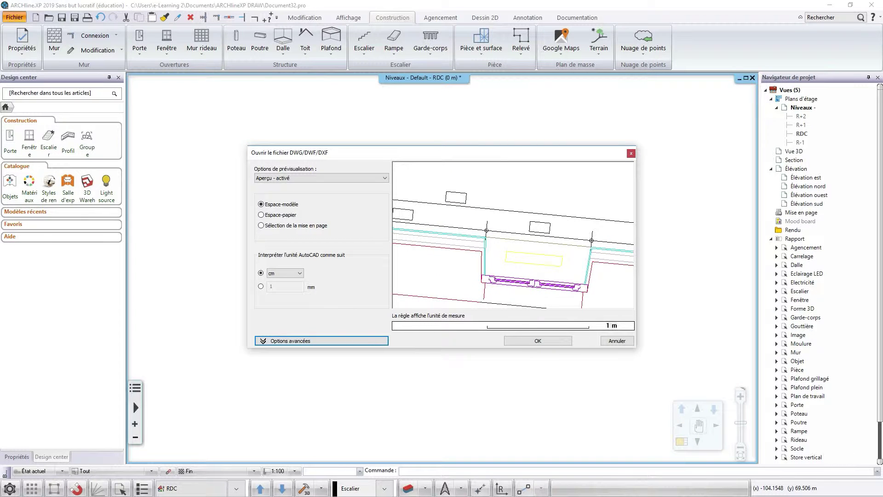
middle_drag(507, 249, 508, 239)
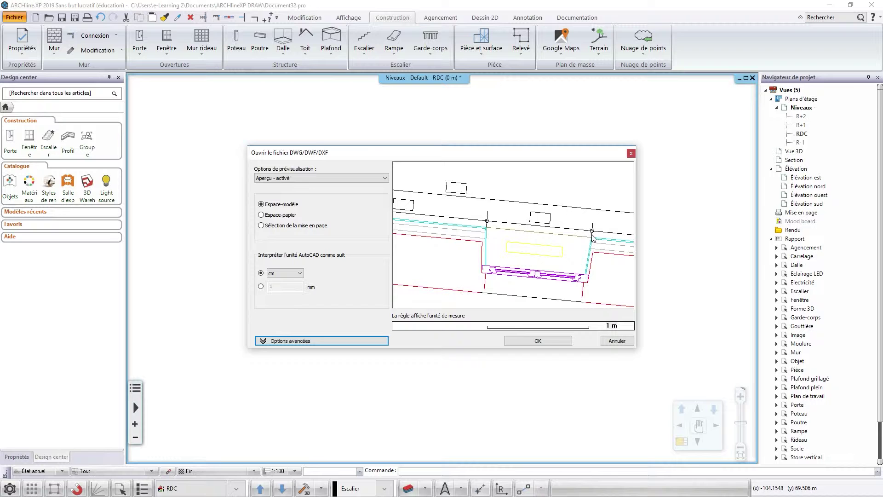
scroll(553, 272, down, 6)
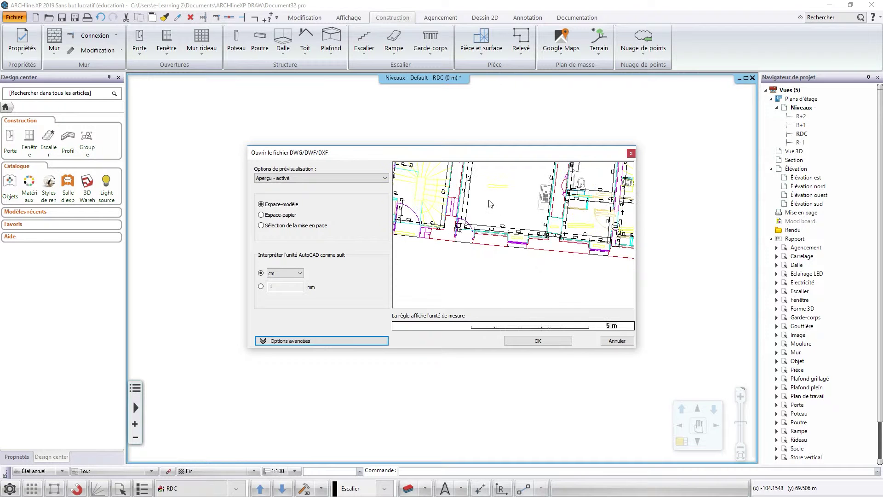
scroll(513, 234, down, 3)
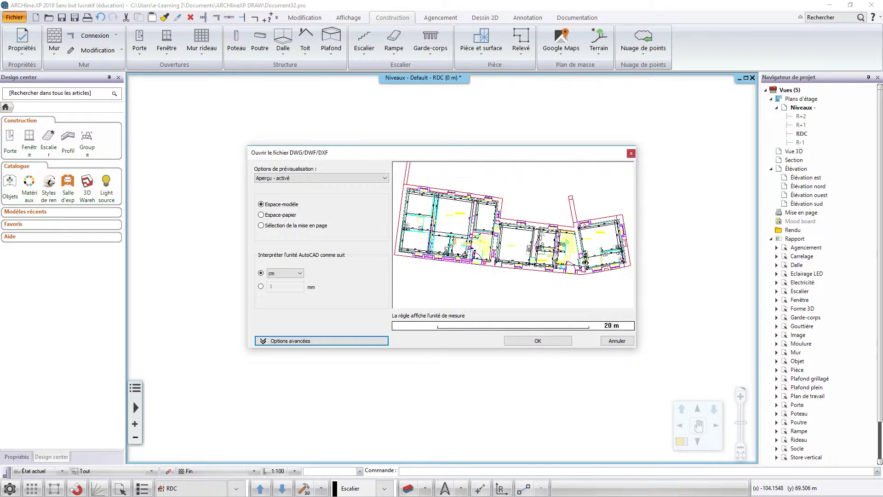
- Try dm as the AutoCAD unit for the import and return it to cm
click(284, 274)
click(275, 293)
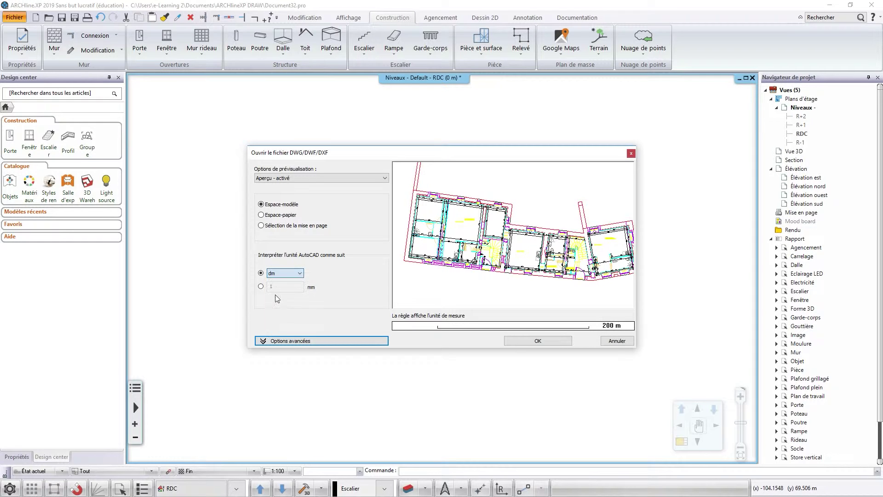
key(Up)
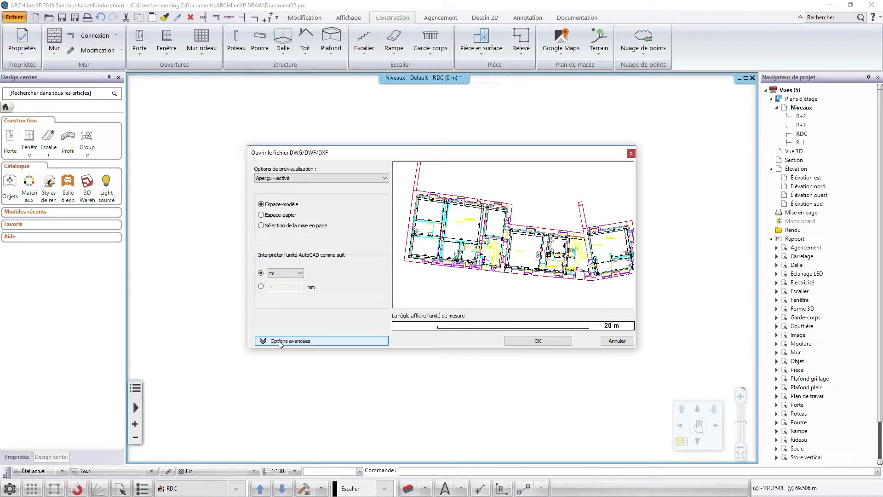
- Examine the advanced import options and the AutoCAD line type mappings, including the line types available for DASHED
click(281, 342)
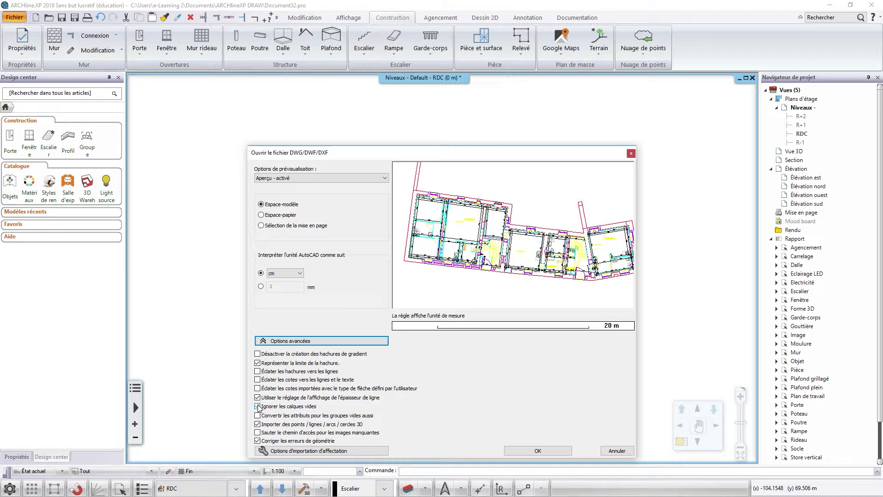
click(312, 451)
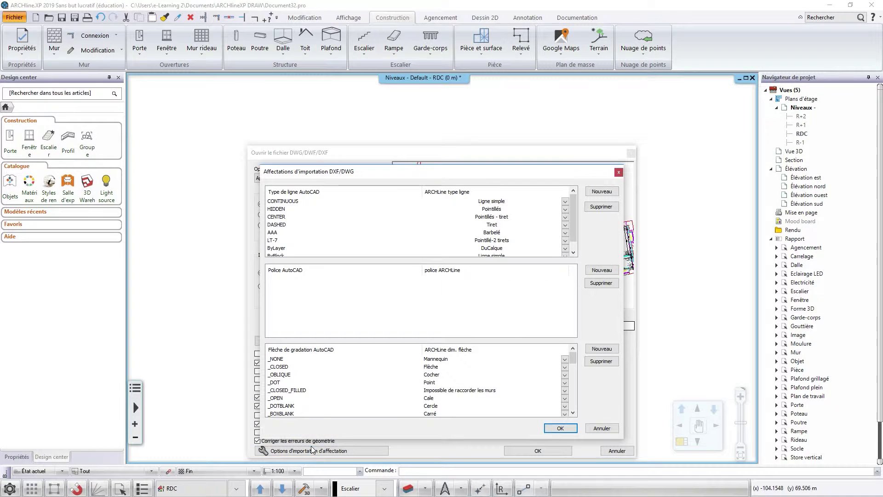
click(303, 201)
click(304, 210)
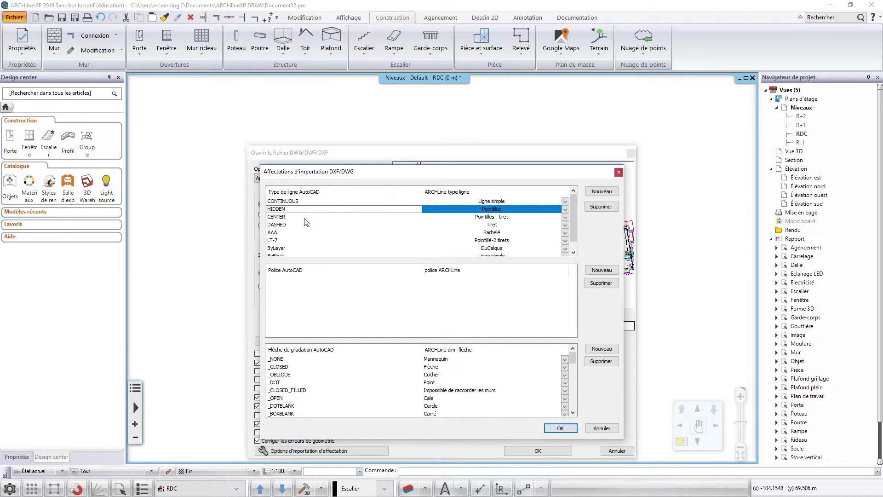
click(306, 218)
click(308, 225)
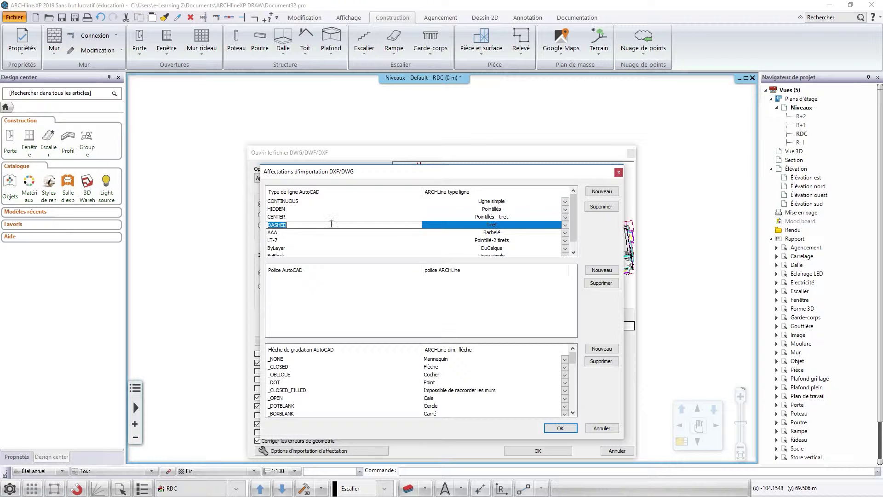
click(566, 225)
drag(535, 182, 737, 172)
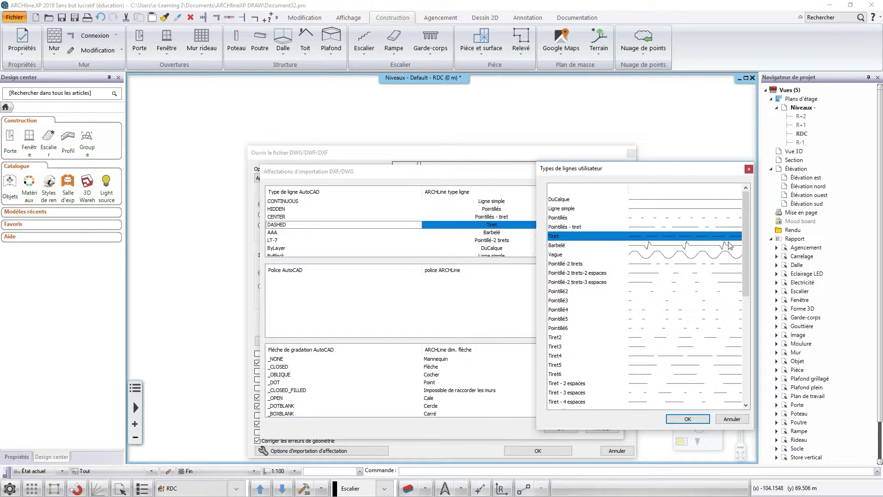
scroll(730, 246, down, 4)
scroll(724, 306, up, 4)
click(733, 419)
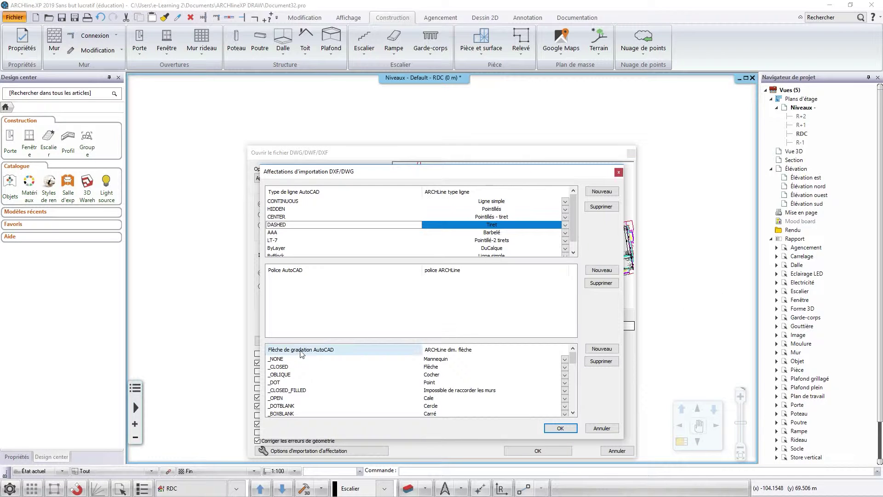
- Examine the dimension arrow mappings and the alternatives for _DOT, leaving the import mappings without changes
scroll(282, 378, down, 5)
scroll(282, 378, down, 2)
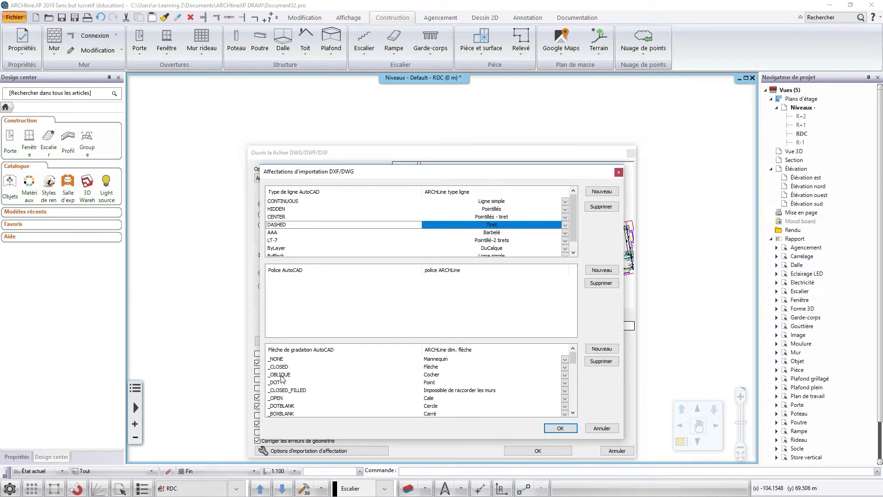
scroll(437, 373, down, 1)
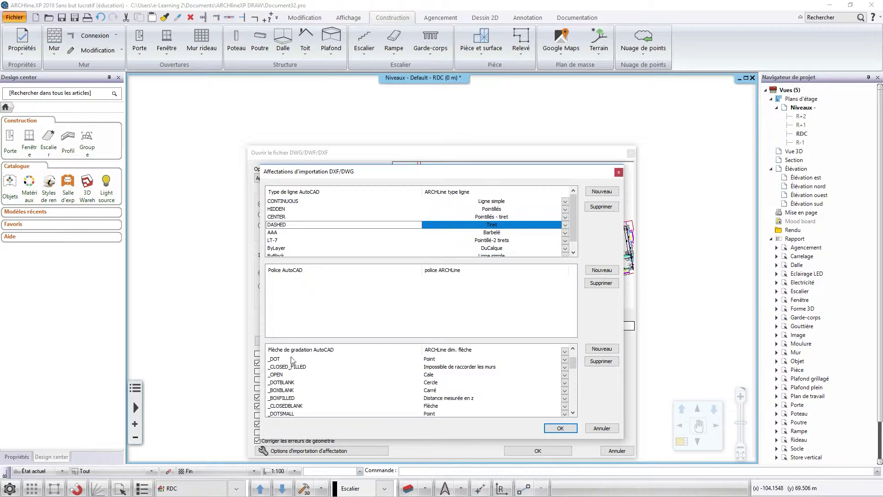
click(566, 360)
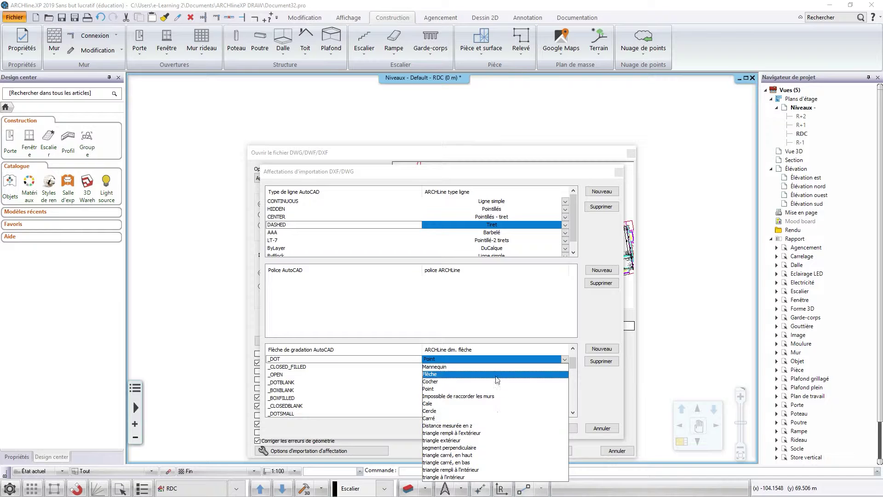
click(600, 425)
click(601, 426)
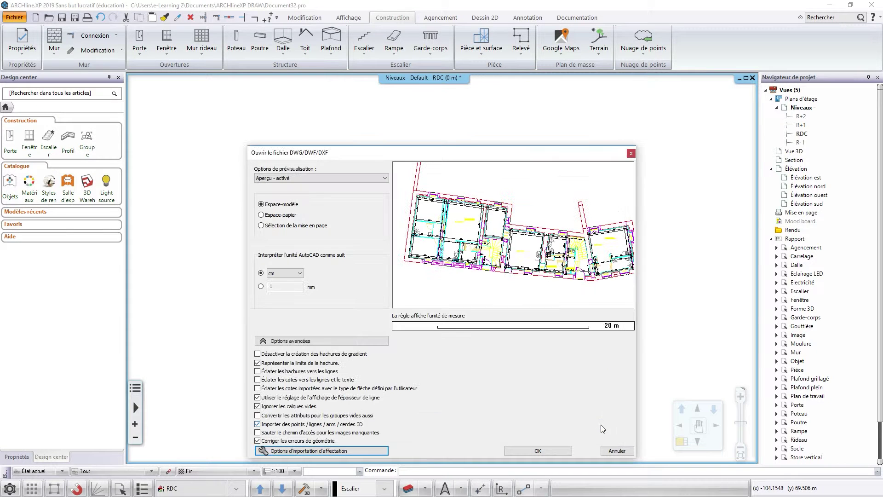
- Import the DWG plan with the new-origin placement option and place it at the project origin
click(534, 451)
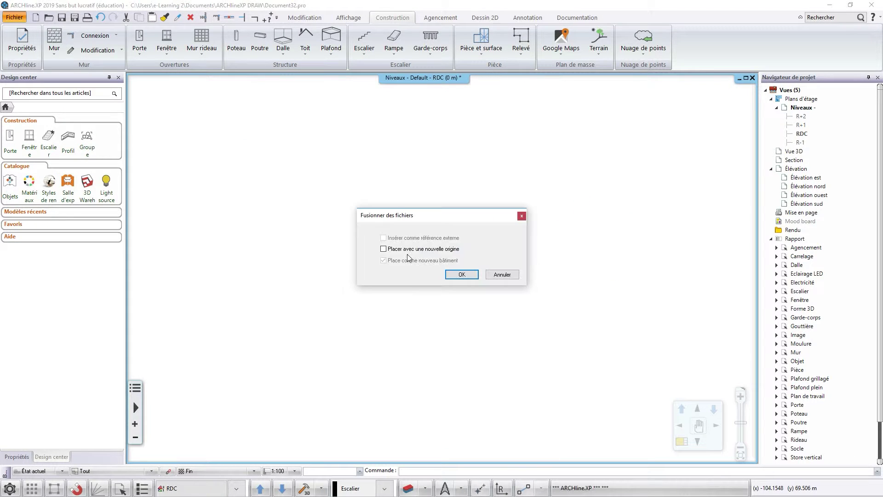
click(383, 249)
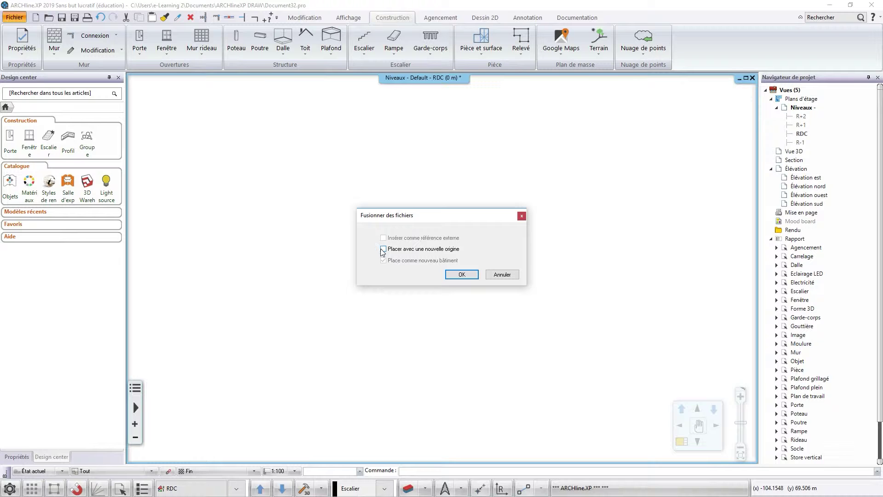
click(453, 276)
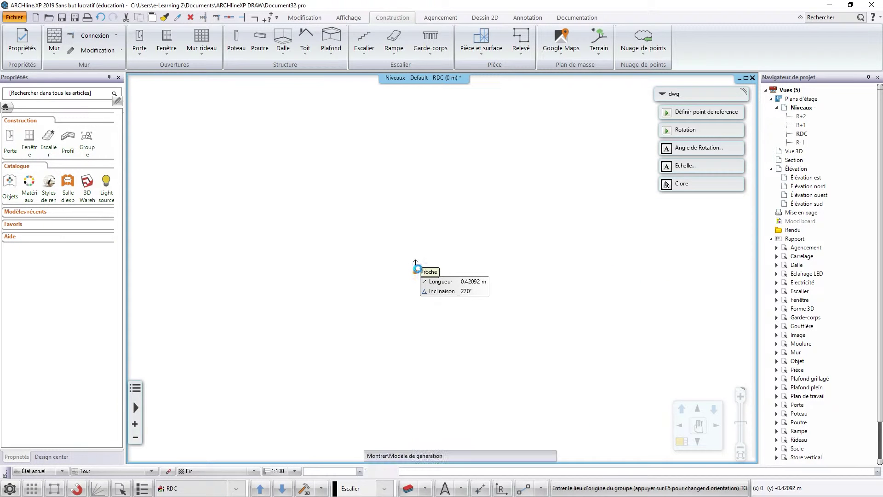
click(423, 270)
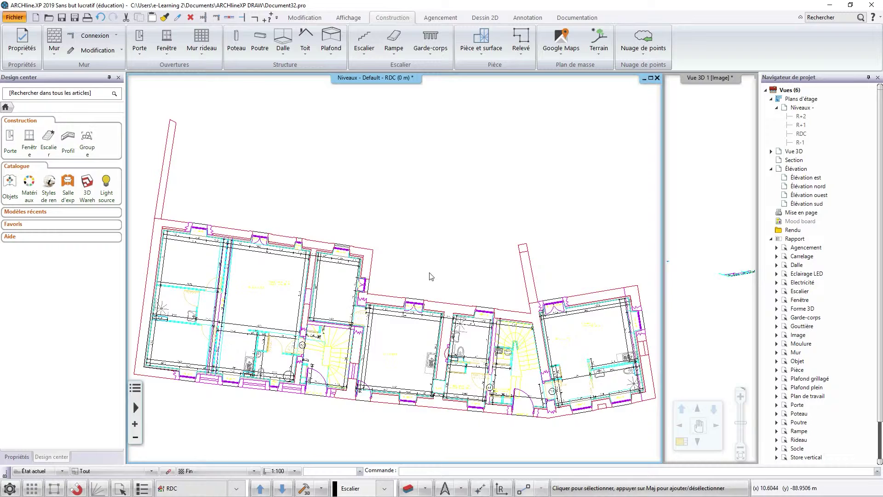
- Open the layer properties manager, select the imported layers from 0 to 101P APPAREILS SANITAIRES, and filter the list by RDC
scroll(429, 332, down, 4)
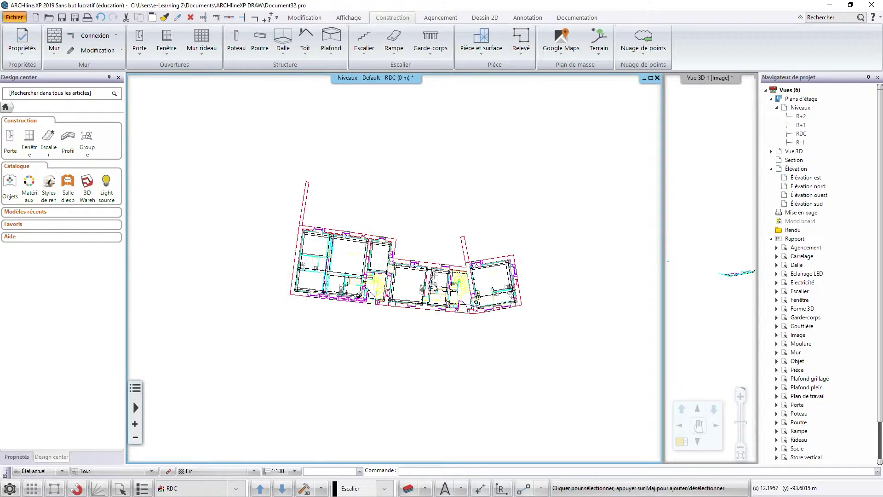
scroll(428, 294, up, 5)
middle_drag(428, 294, 430, 254)
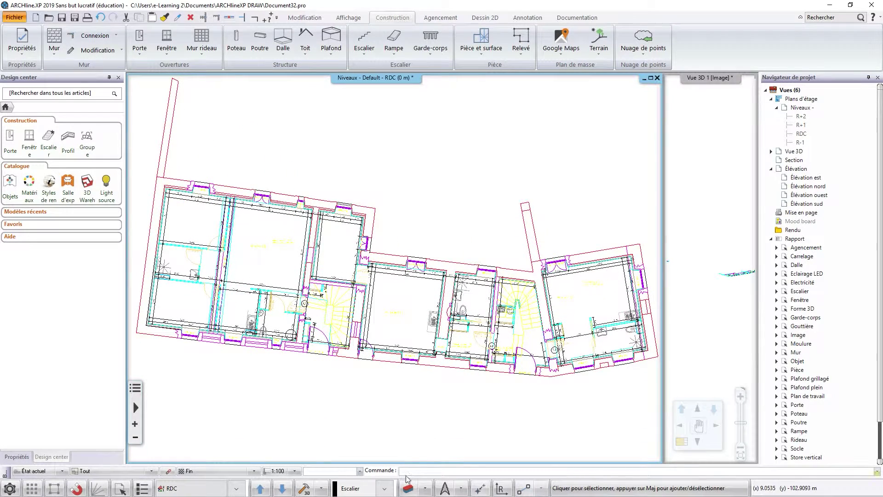
click(408, 490)
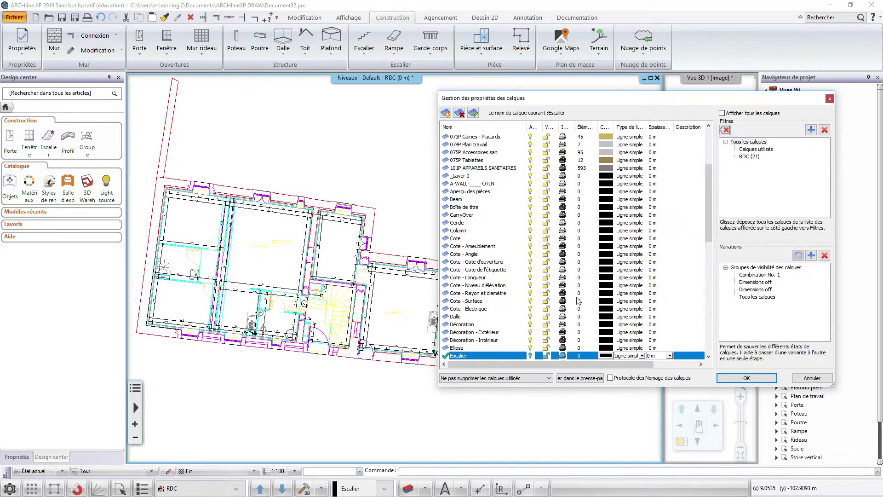
click(494, 294)
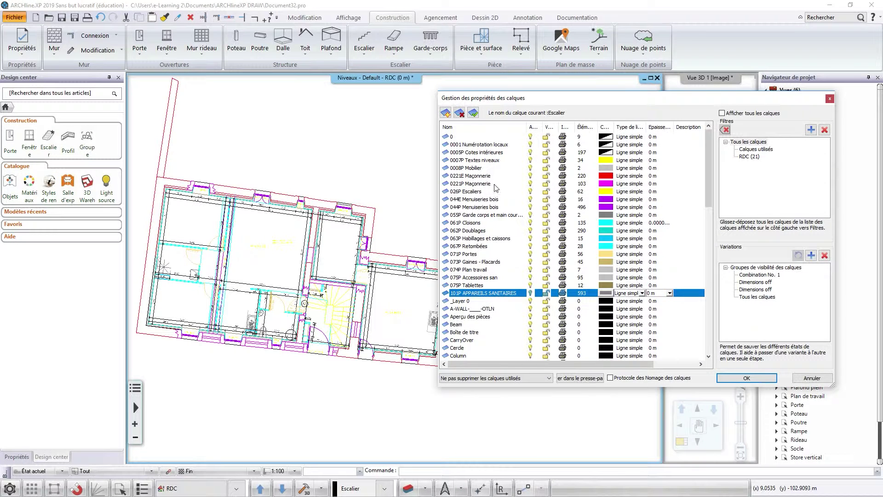
shift+click(482, 138)
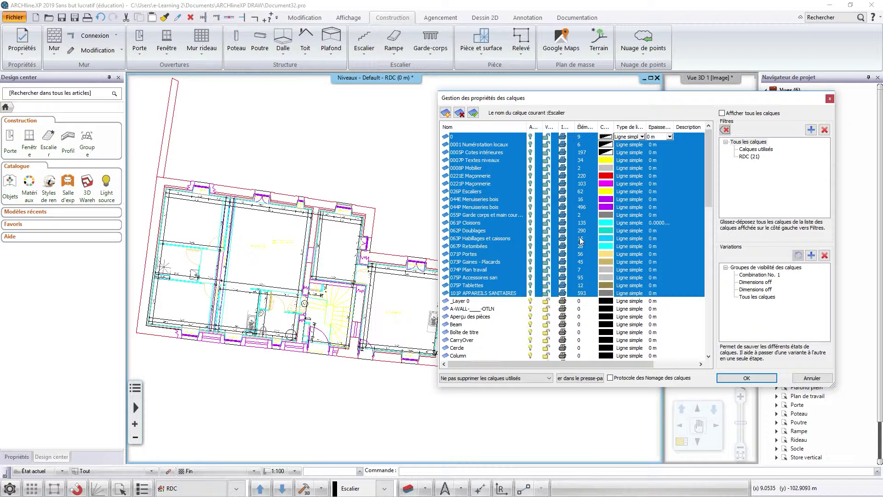
click(755, 157)
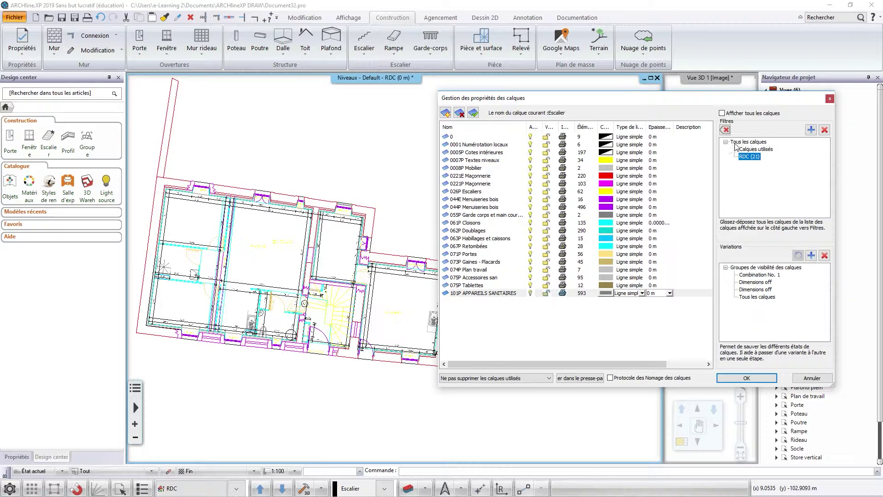
- Turn off all the imported layers listed under the RDC filter and apply the layer settings
click(562, 320)
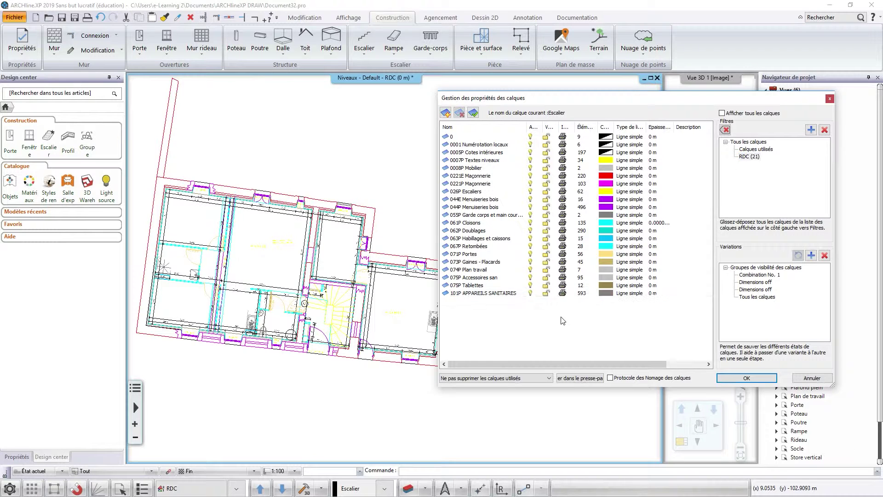
key(ctrl+a)
click(530, 293)
click(727, 377)
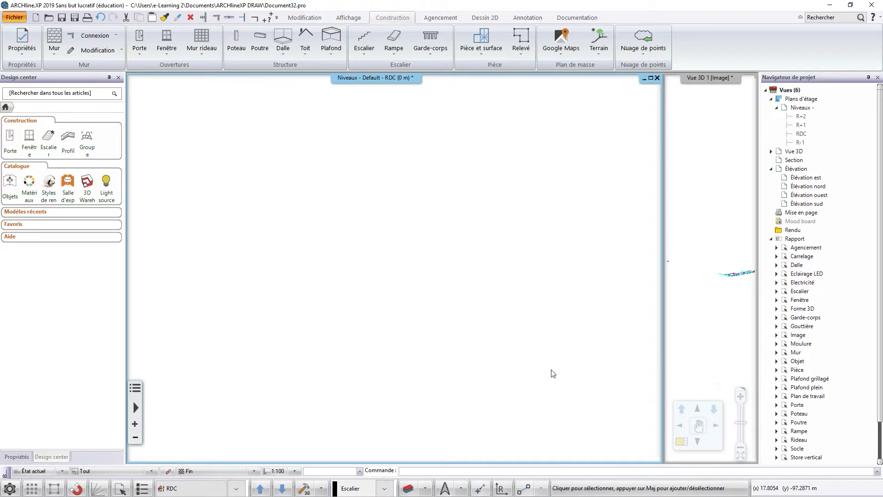
- Reopen the layer properties manager and make all the imported RDC layers visible and unlocked again
click(409, 488)
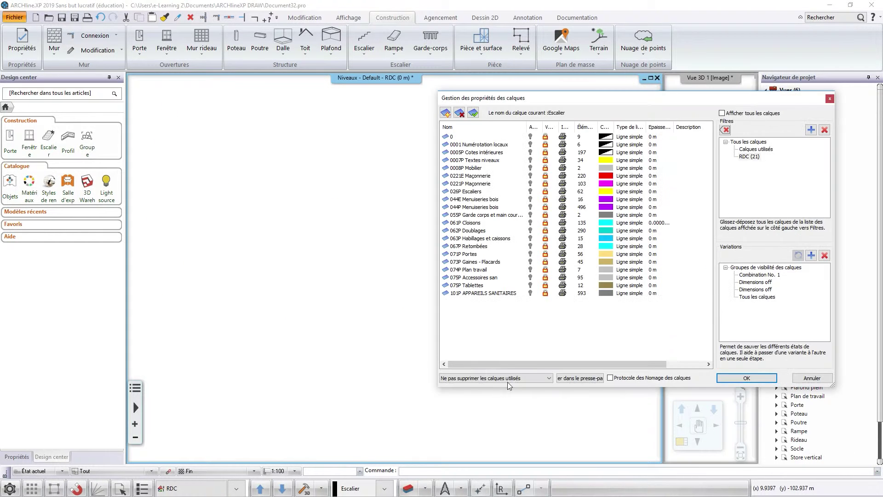
key(ctrl+a)
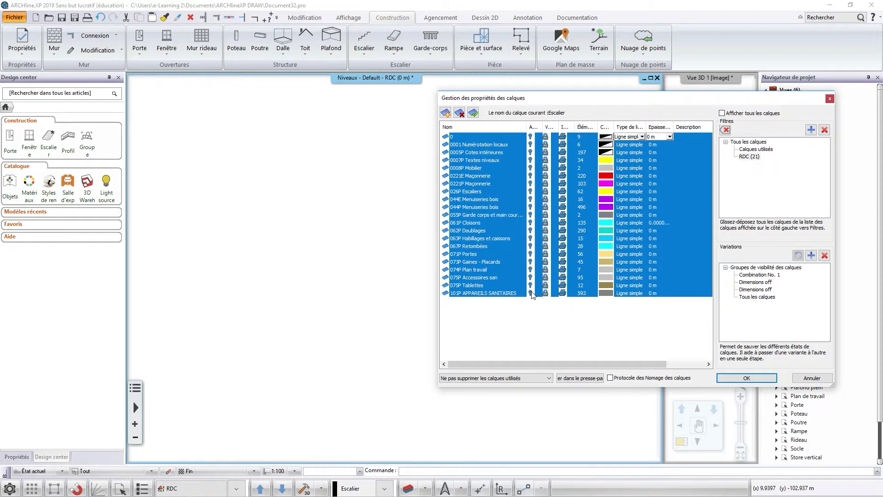
click(545, 293)
click(736, 377)
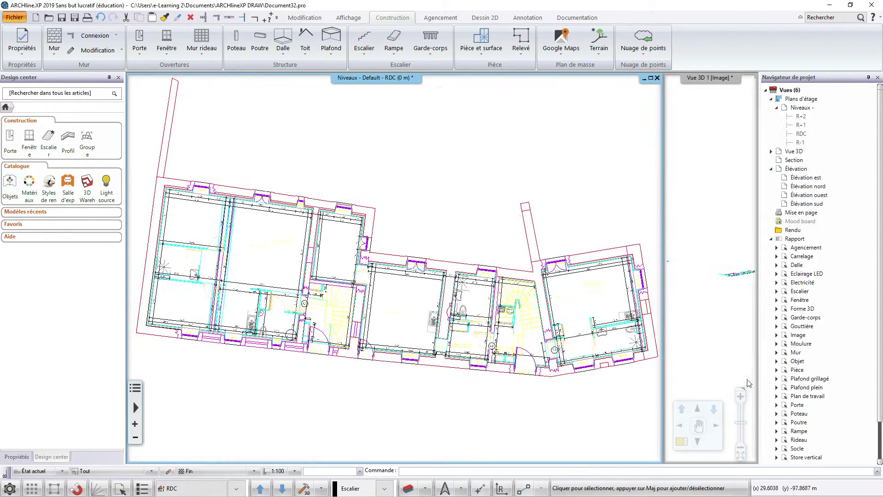
- Examine the properties of the wall lining line below the 1674 dimension and of the dimension itself, including its available layers
scroll(382, 322, up, 3)
scroll(380, 315, up, 5)
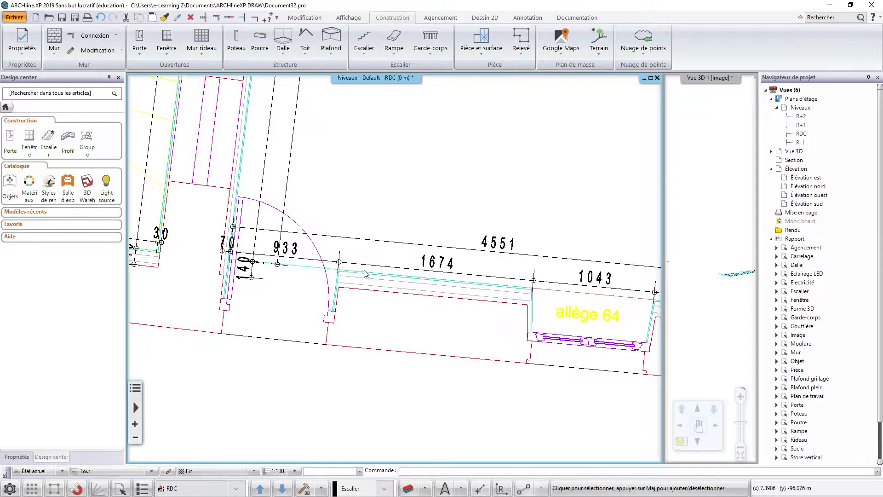
click(371, 268)
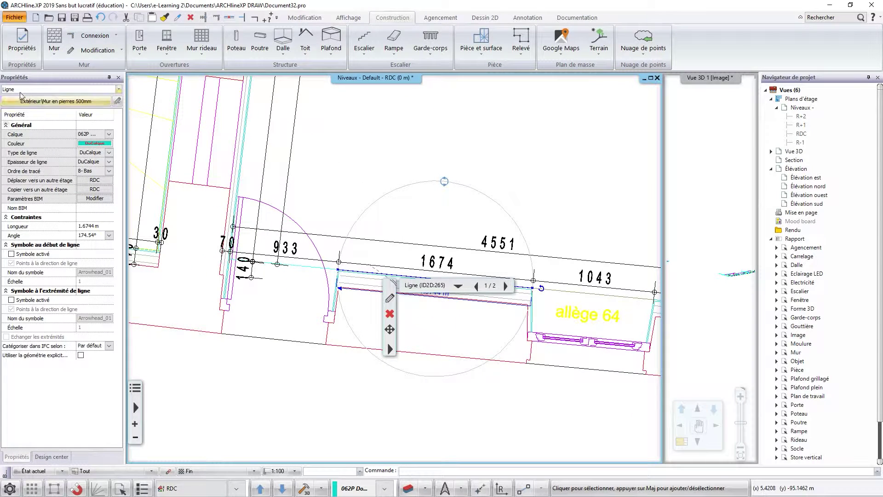
click(404, 272)
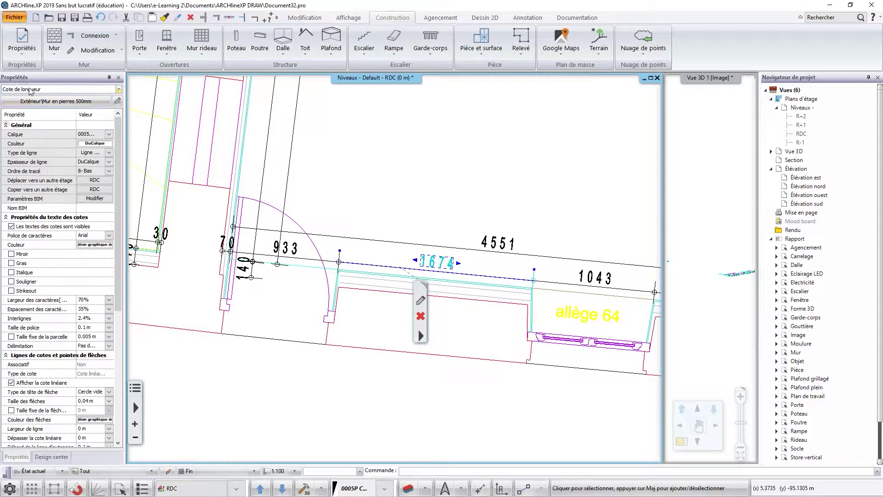
click(109, 134)
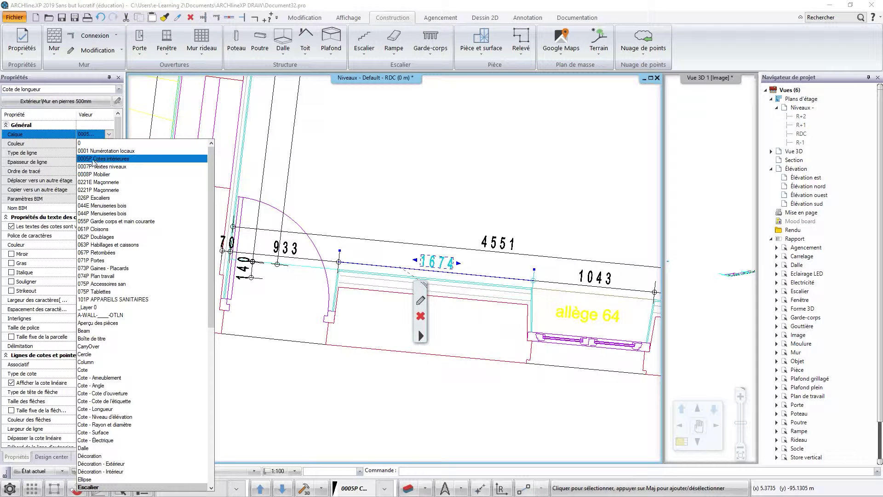
click(119, 133)
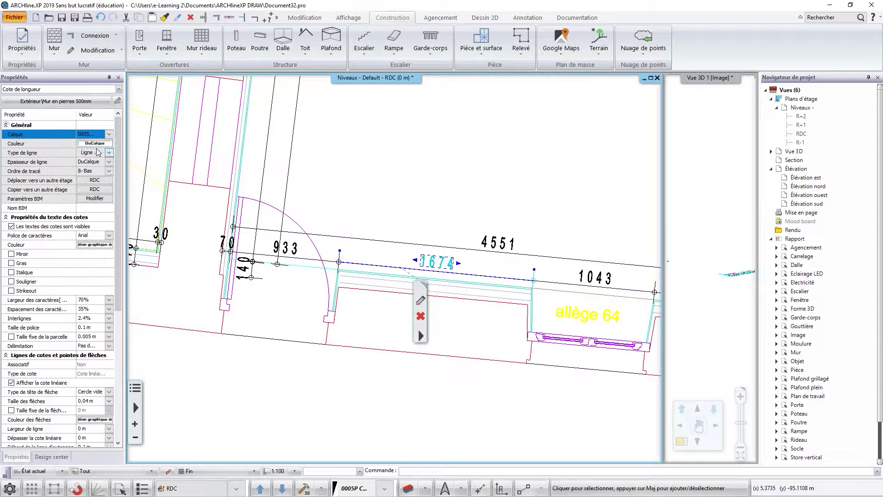
click(354, 364)
- Hide the layer 0005P Cotes intérieures so the interior dimensions are turned off in the plan
scroll(370, 333, down, 2)
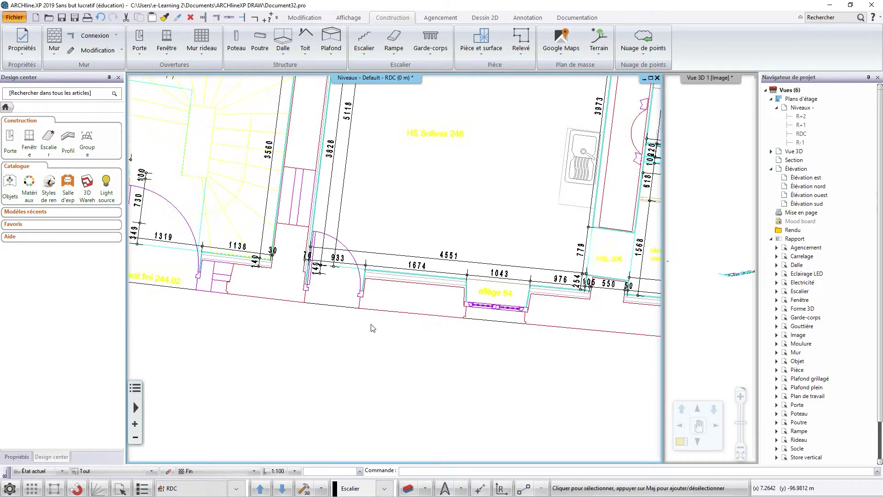
scroll(372, 328, down, 3)
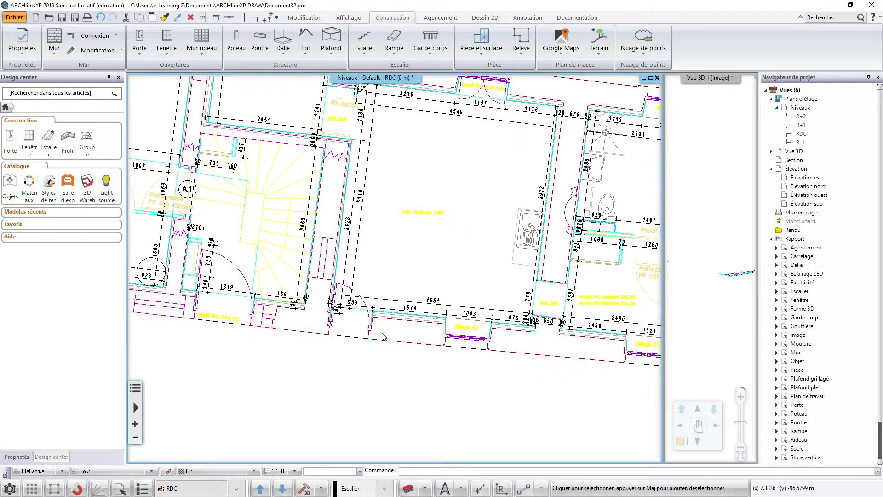
scroll(382, 336, down, 1)
middle_drag(382, 335, 384, 400)
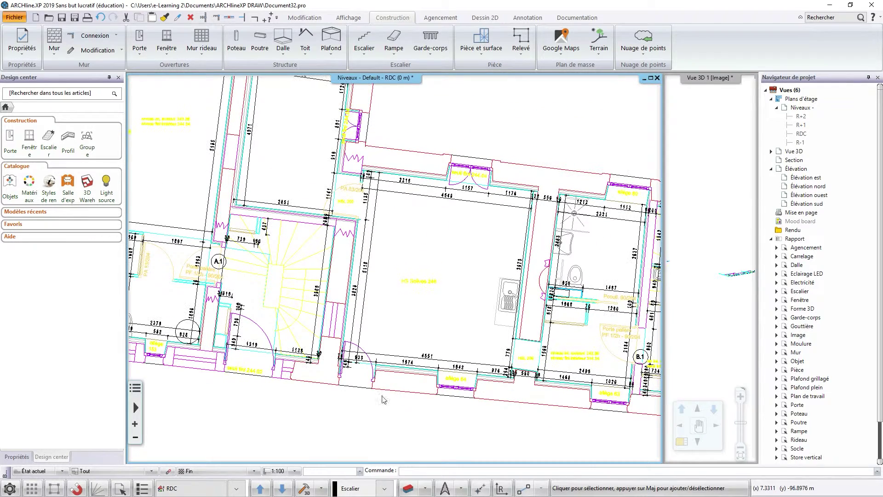
click(424, 492)
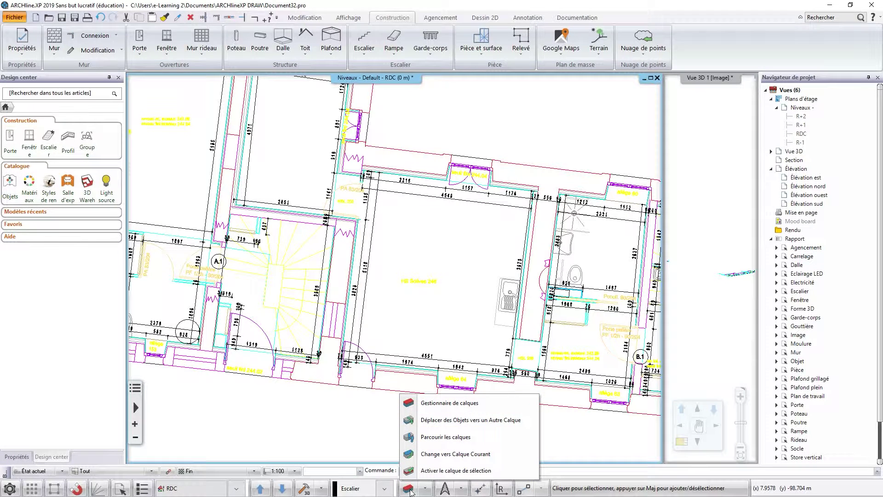
click(386, 489)
click(387, 489)
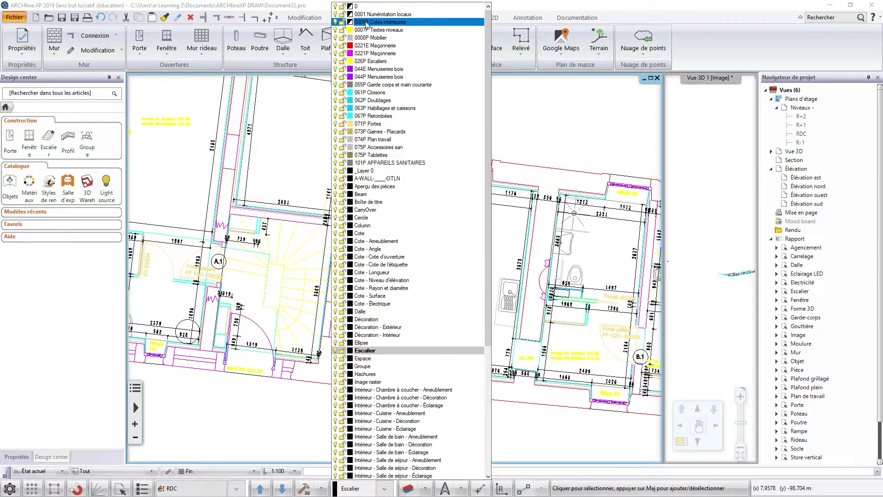
click(336, 22)
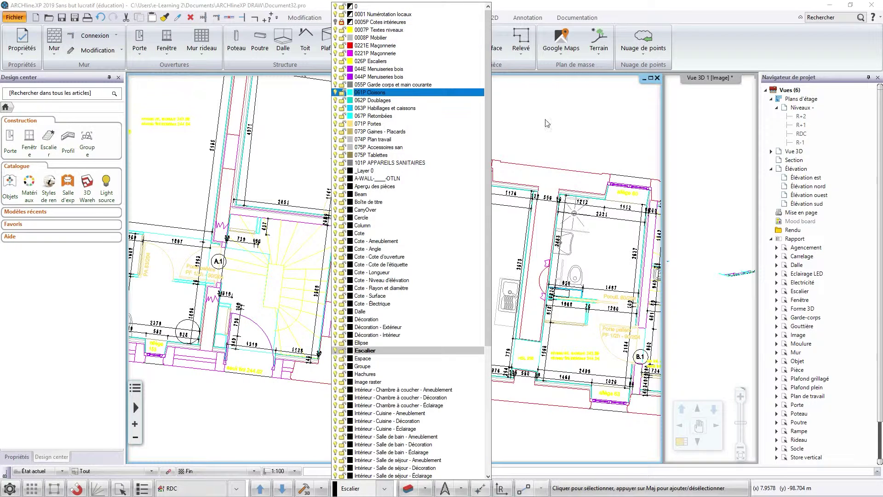
middle_drag(411, 155, 403, 258)
- Hatch the masonry walls around the central rooms with the Normal pattern by picking points inside the upper wall and the staircase partition wall
scroll(402, 256, up, 1)
click(485, 17)
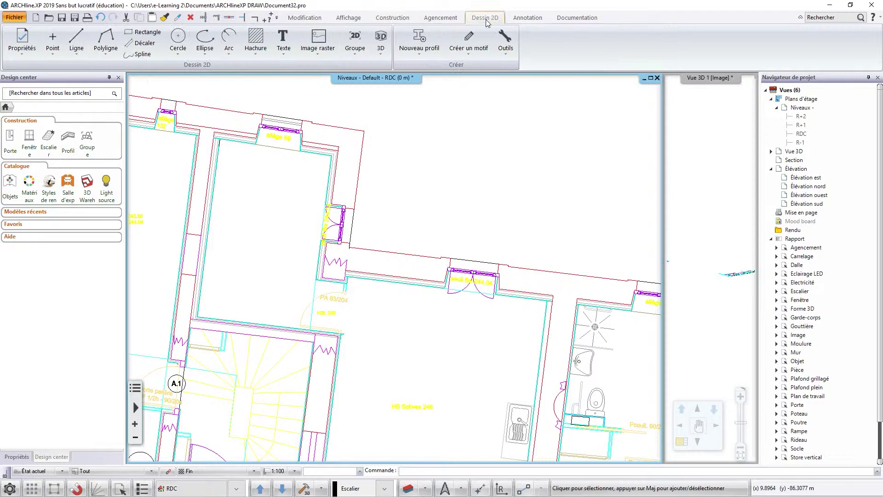
click(266, 54)
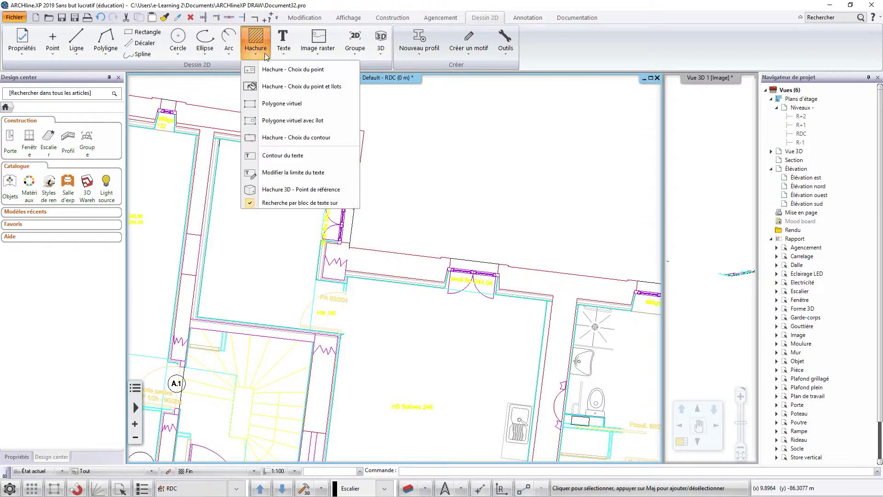
mouse_move(71, 55)
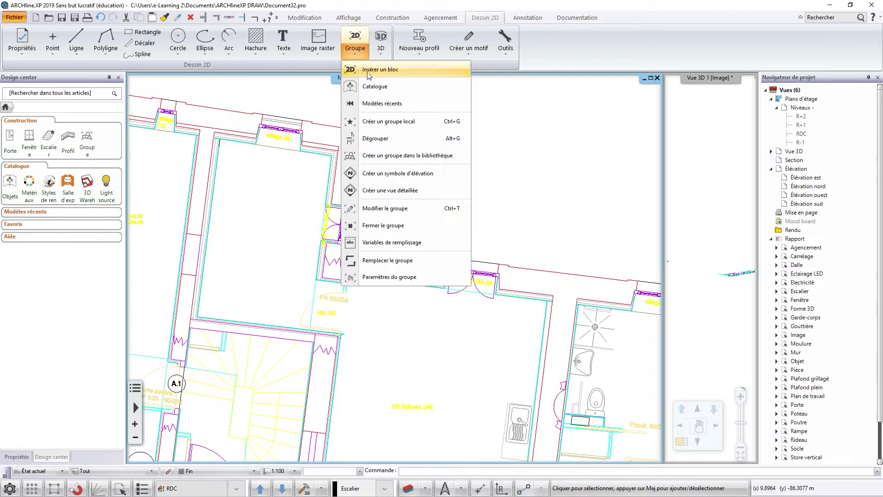
mouse_move(254, 57)
click(279, 69)
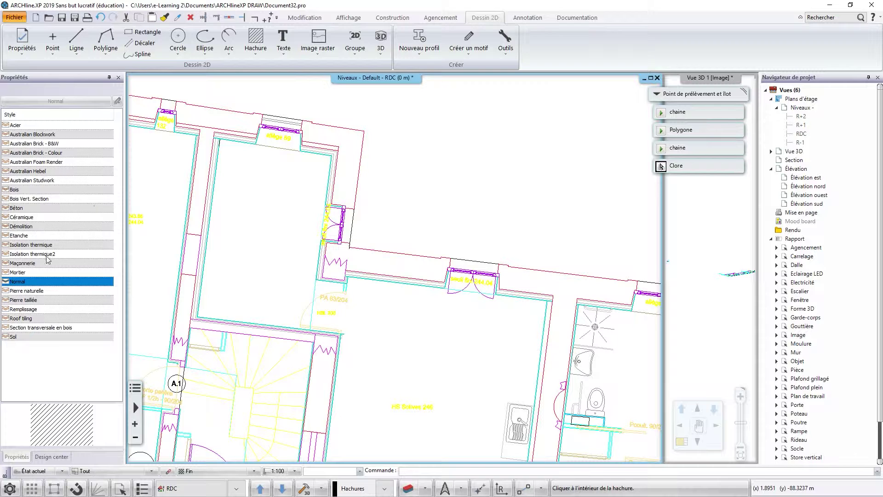
click(374, 263)
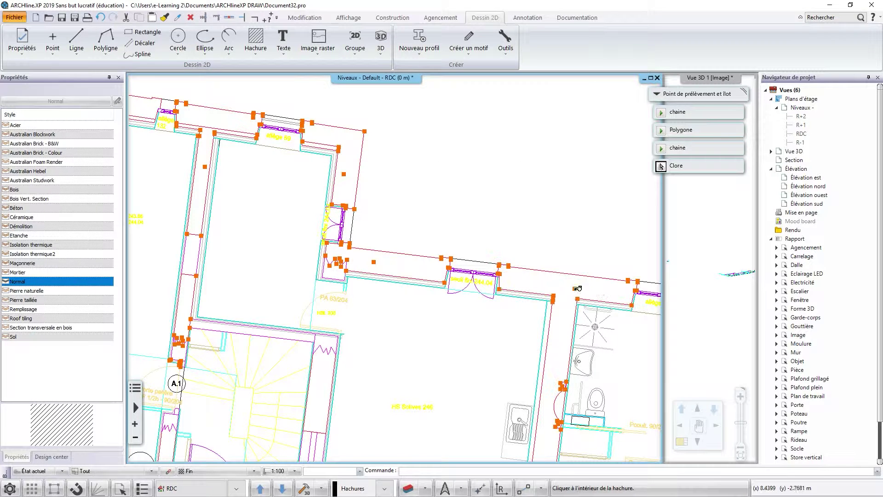
click(330, 379)
right_click(438, 250)
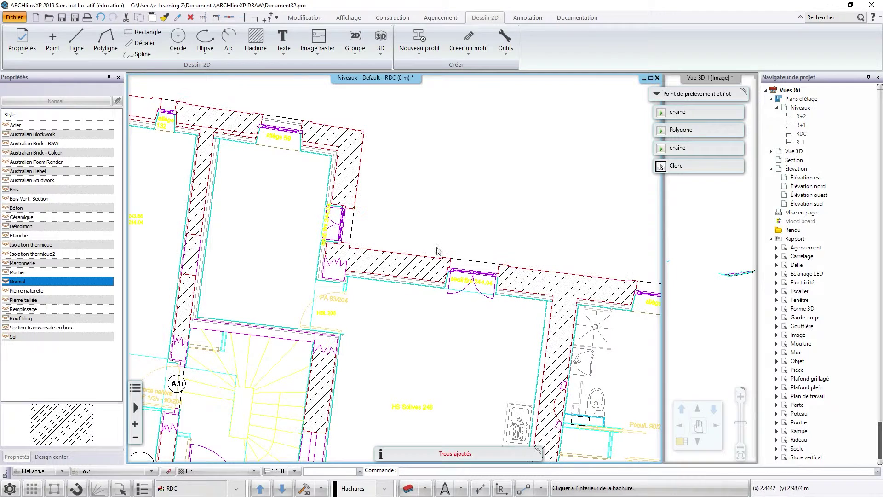
key(Escape)
click(437, 276)
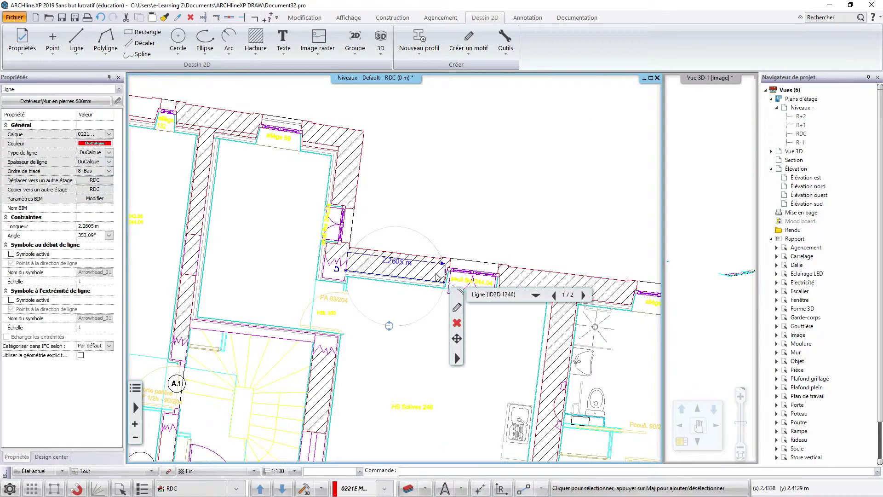
key(Escape)
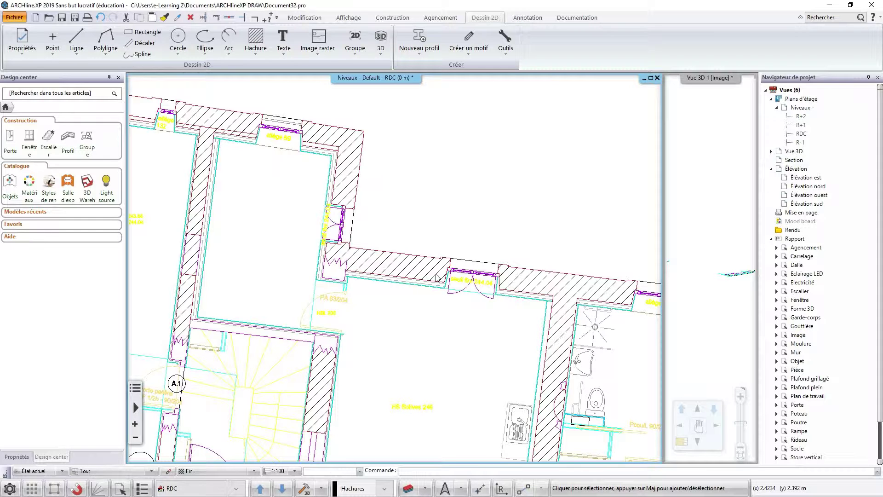
- Offset the free short edge of the projecting boundary wall polyline near the right-hand building outward by 2 m
scroll(442, 273, down, 2)
middle_drag(477, 267, 291, 294)
click(486, 192)
scroll(485, 192, up, 2)
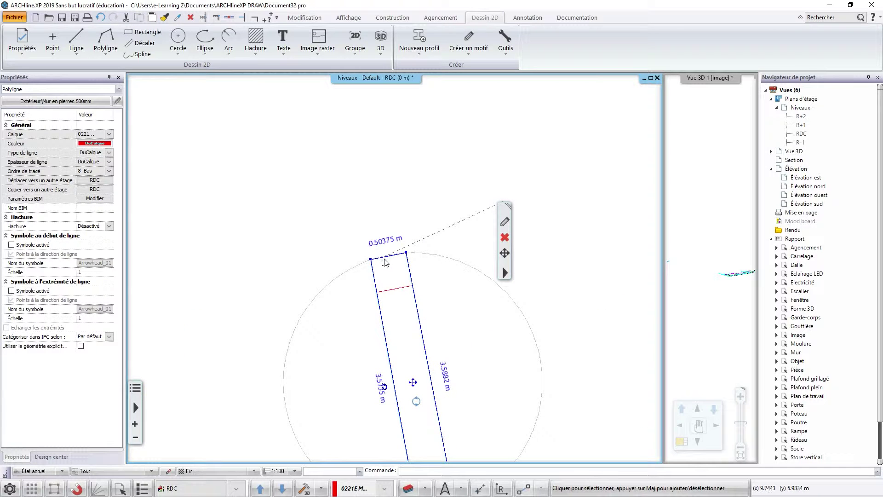
right_click(394, 257)
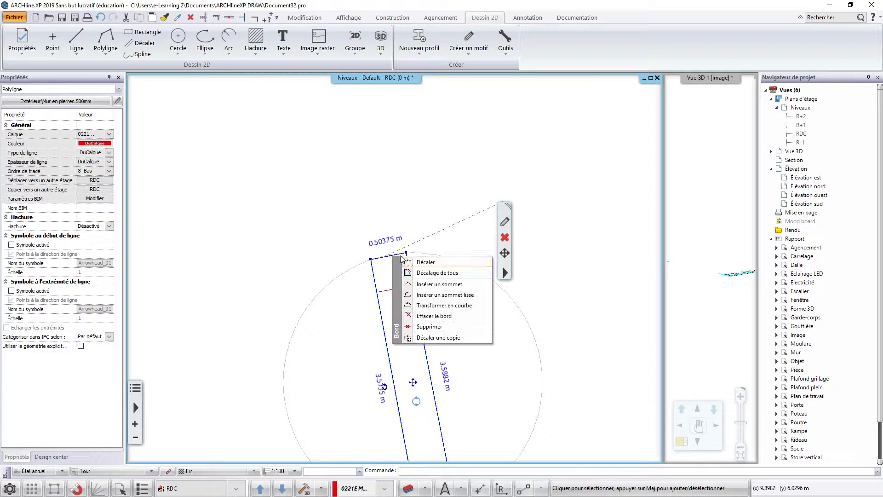
click(426, 263)
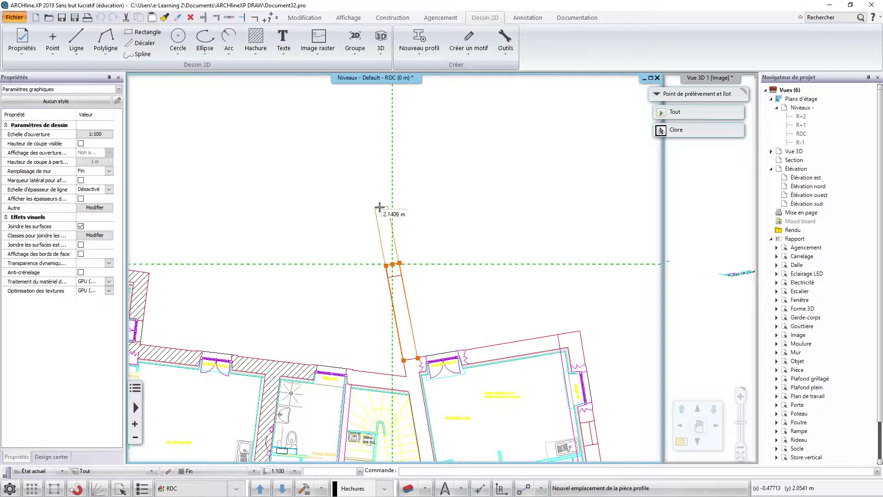
text(2)
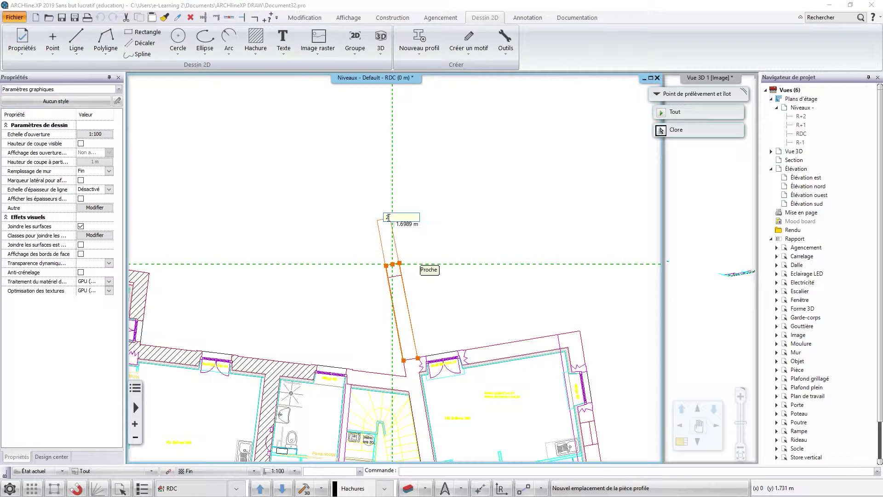
key(Return)
scroll(390, 230, down, 2)
middle_drag(391, 230, 537, 144)
key(Escape)
scroll(462, 267, down, 1)
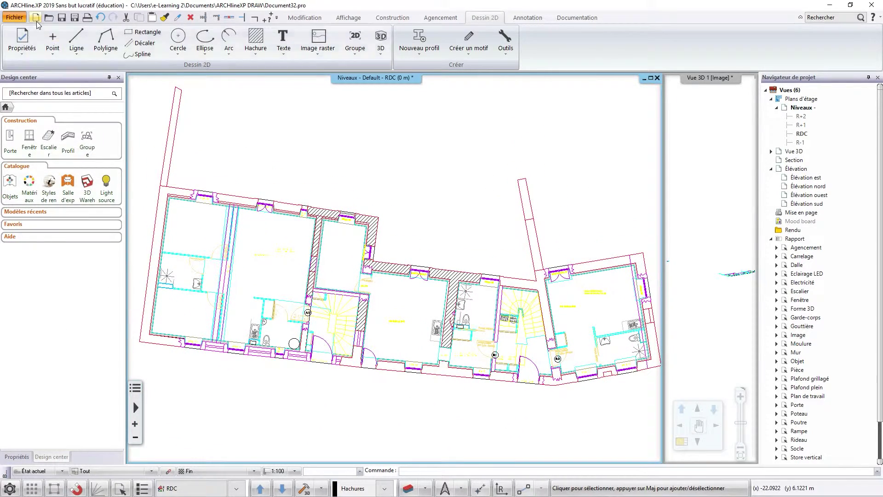
click(14, 17)
mouse_move(67, 142)
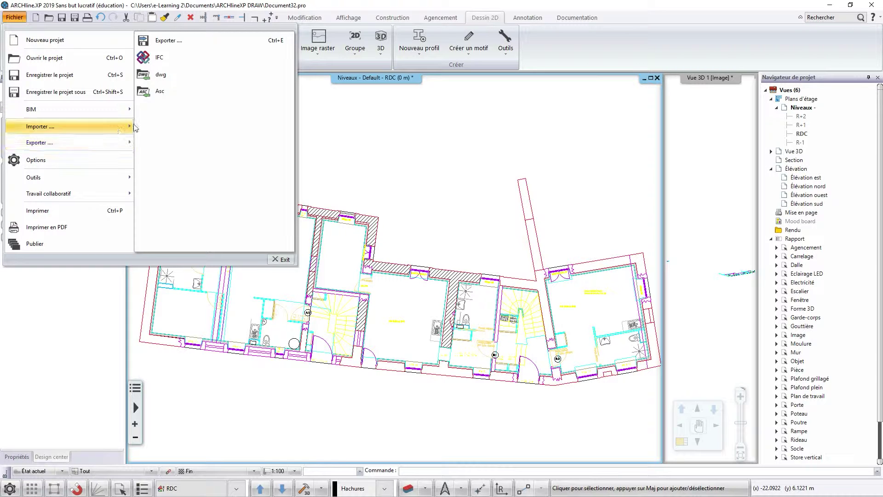
click(435, 133)
click(403, 230)
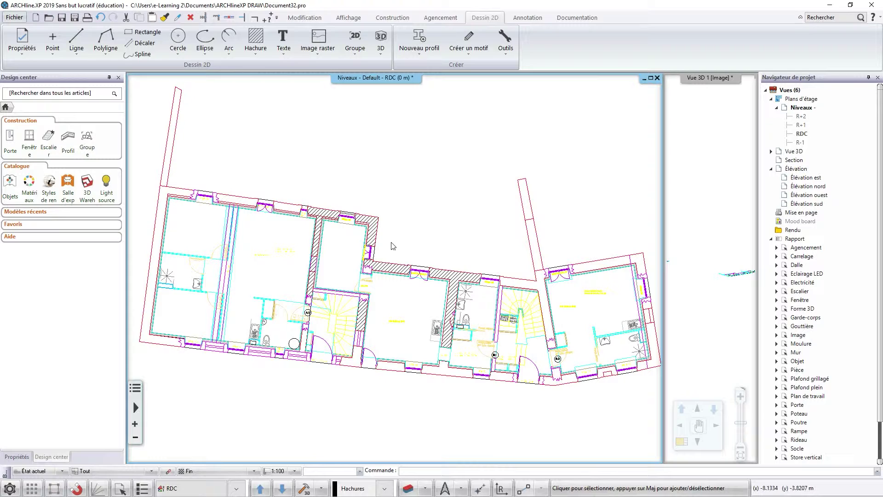
- Draw Mur en pierres 500mm walls over the plan along the left gable and the lower façade to the endpoint at the central entrance
scroll(391, 248, up, 3)
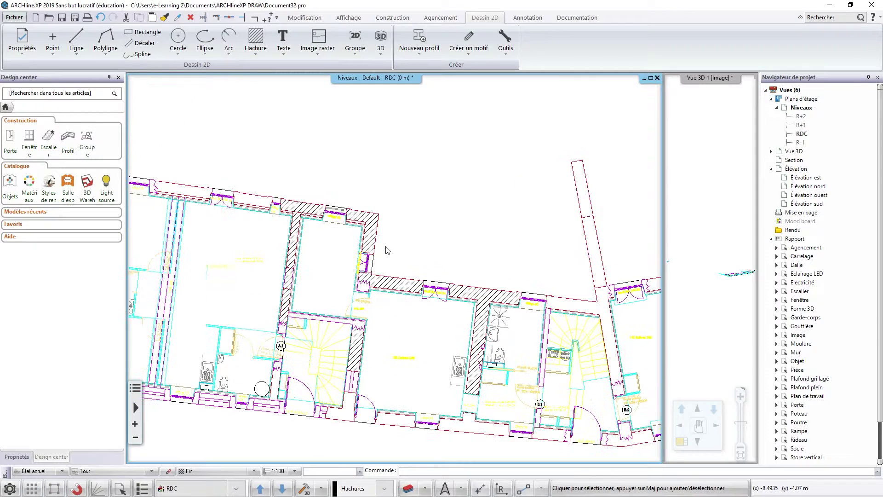
click(381, 18)
click(53, 49)
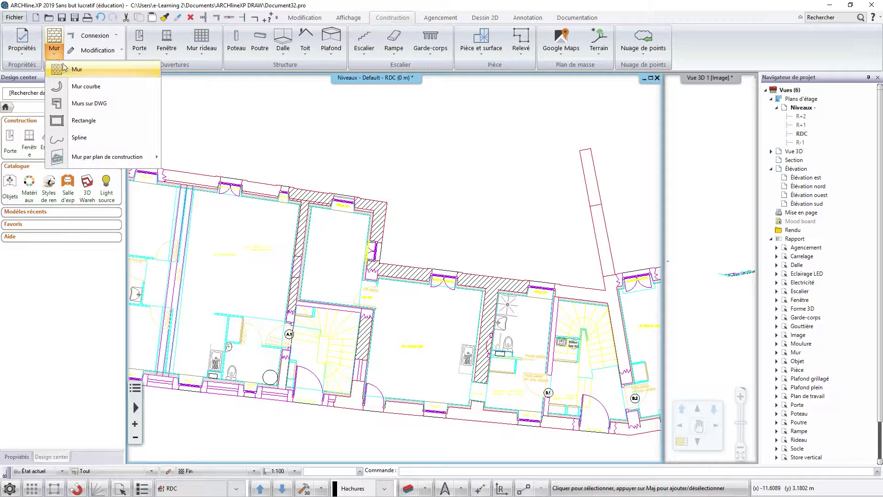
click(69, 70)
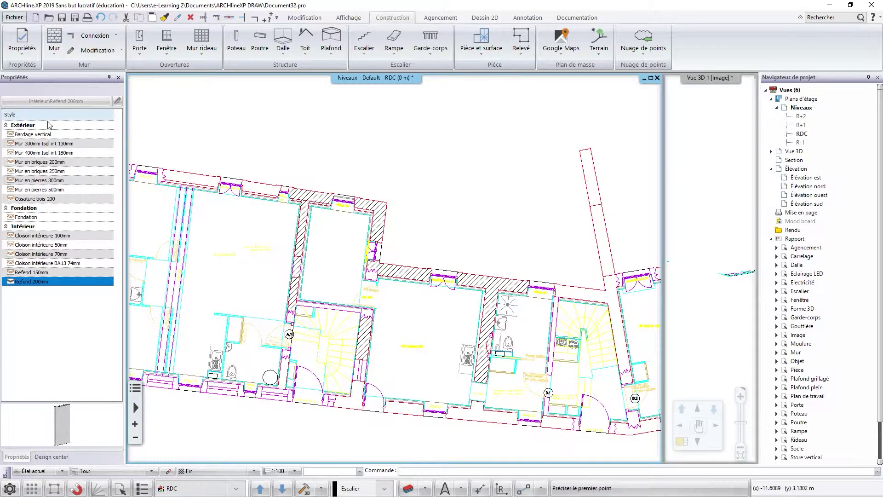
click(39, 189)
middle_drag(198, 208, 297, 211)
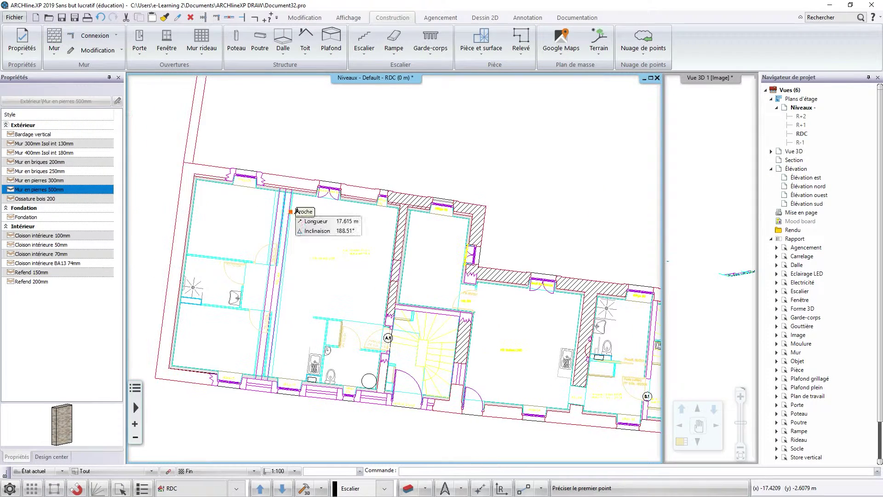
click(181, 155)
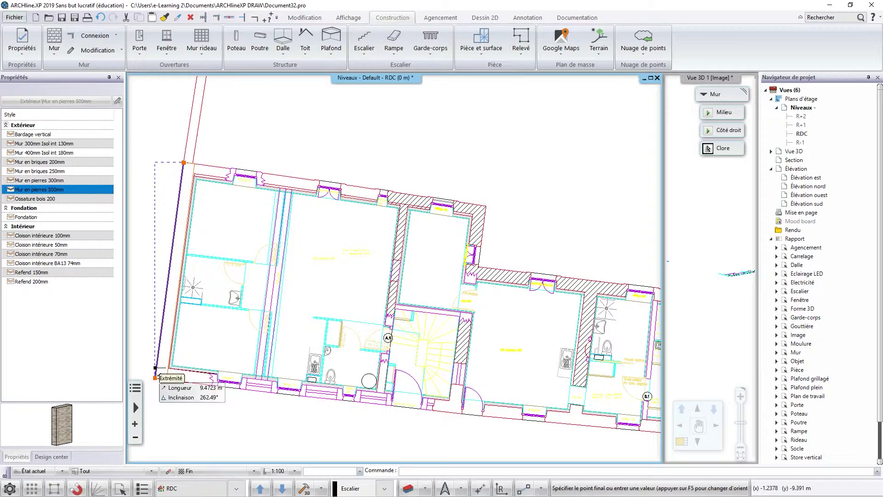
click(155, 378)
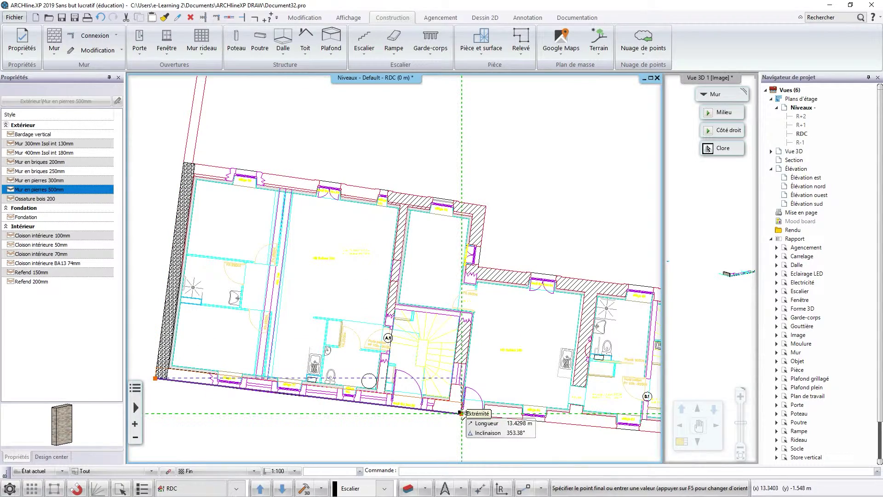
click(462, 413)
middle_drag(461, 413, 298, 400)
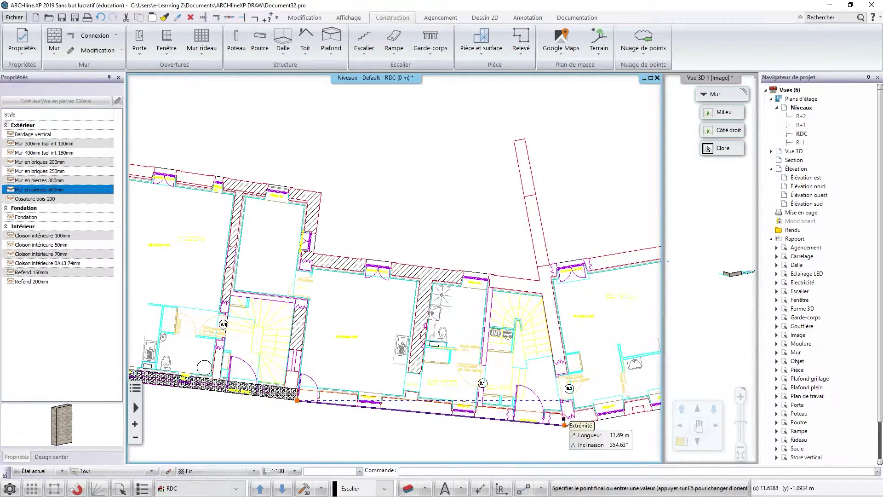
- Continue the stone wall along the rest of the lower façade and around the right-hand building to its junction with the projecting boundary wall
click(564, 425)
middle_drag(565, 425, 340, 434)
click(488, 406)
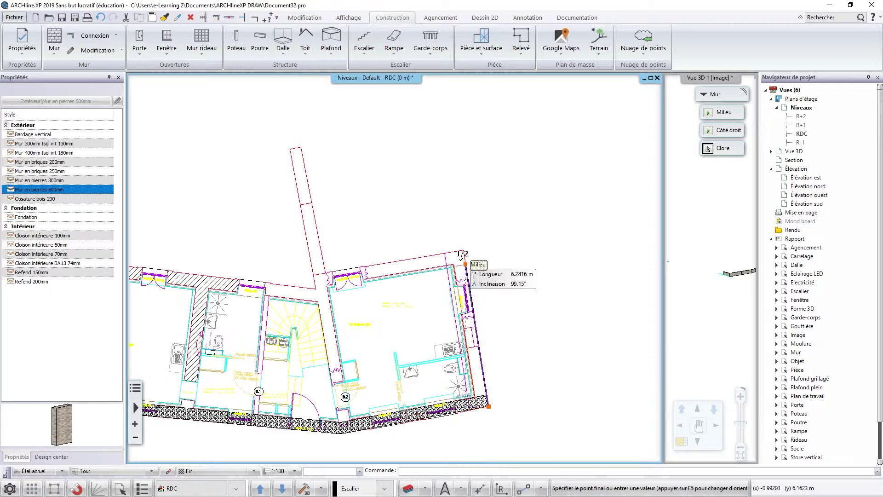
click(463, 253)
click(315, 278)
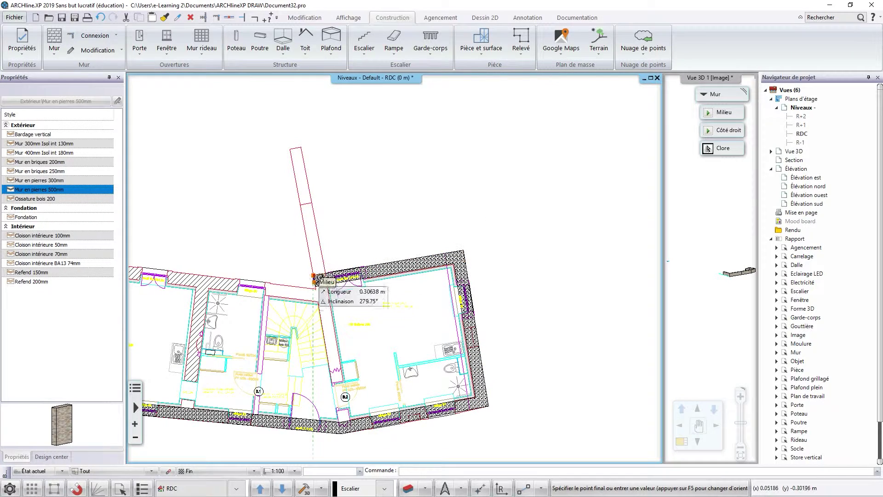
- Trace the upper façade with the stone wall around the central recess to the upper corner of the left gable and finish the wall
middle_drag(236, 281, 489, 318)
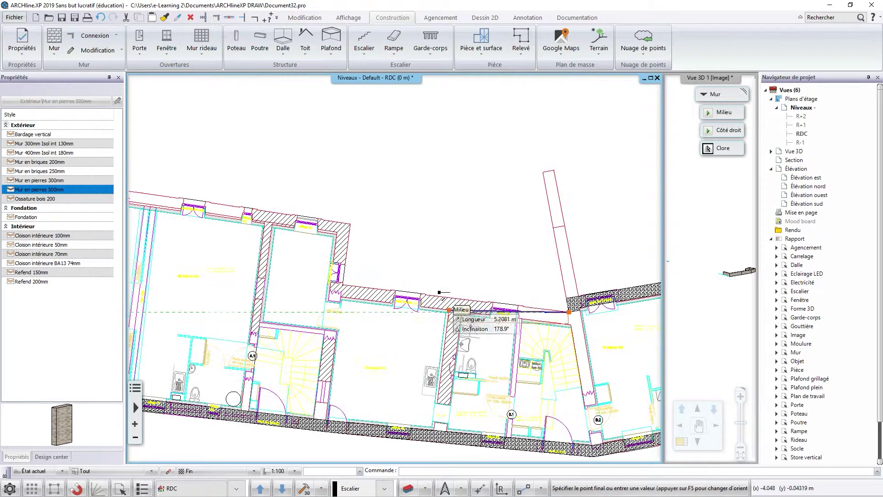
click(342, 284)
click(350, 224)
middle_drag(351, 224, 511, 249)
click(234, 217)
key(Escape)
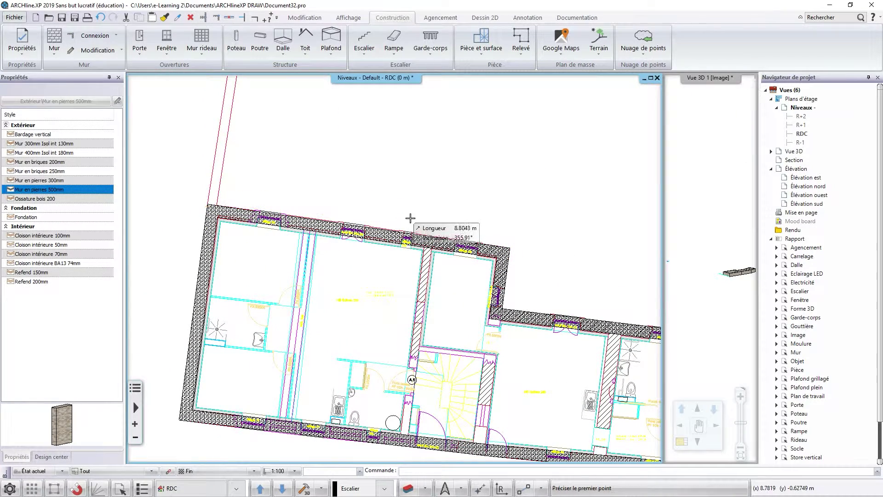
key(Escape)
- Examine the stone walls in an enlarged 3D view from several angles and up close against the plan linework
click(726, 351)
click(682, 443)
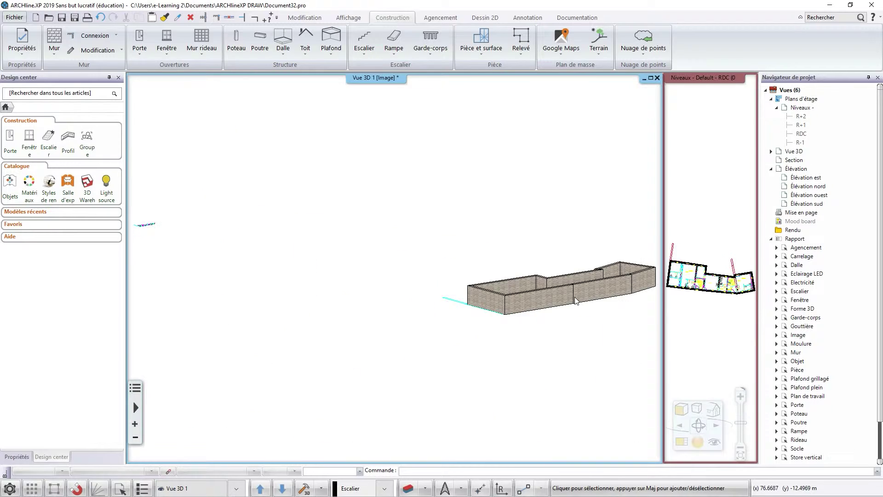
middle_drag(577, 301, 414, 308)
scroll(396, 305, up, 3)
scroll(396, 299, up, 4)
scroll(403, 277, down, 2)
shift+middle_drag(344, 299, 404, 283)
mouse_move(276, 256)
shift+middle_down()
mouse_move(448, 291)
mouse_move(565, 273)
mouse_move(585, 251)
mouse_move(484, 355)
mouse_move(486, 333)
mouse_move(479, 421)
shift+middle_up()
scroll(468, 343, up, 4)
shift+middle_drag(436, 297, 402, 274)
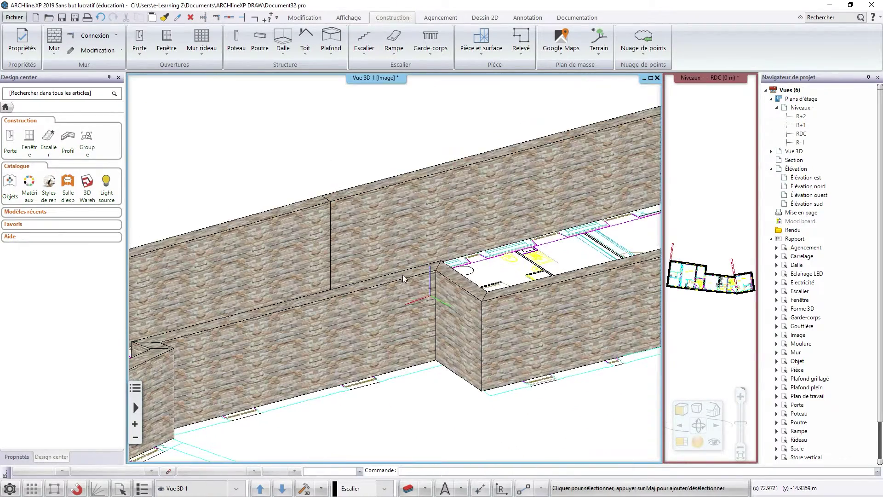
scroll(403, 277, down, 5)
- Restore the RDC plan as the main view and create the Élévation est view
click(702, 351)
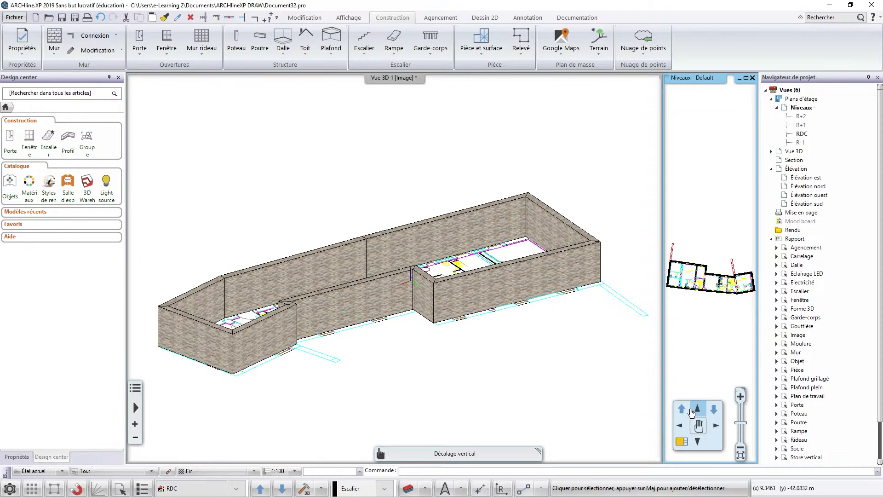
click(682, 442)
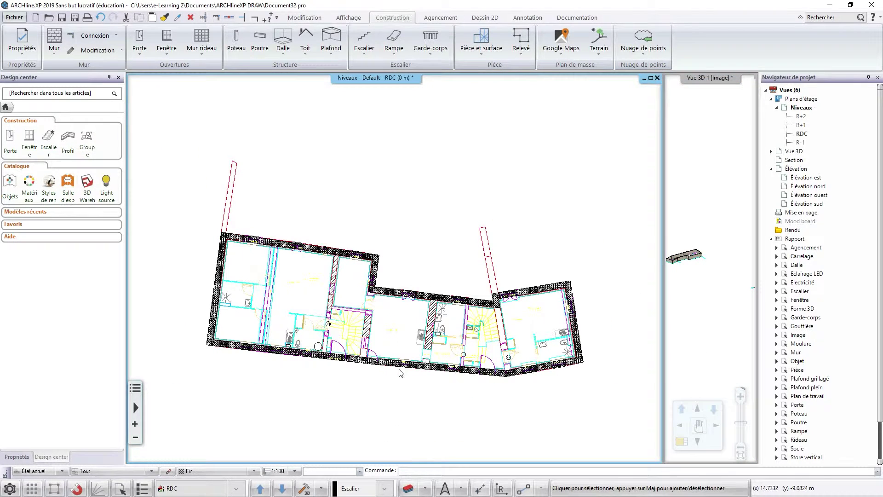
double_click(808, 186)
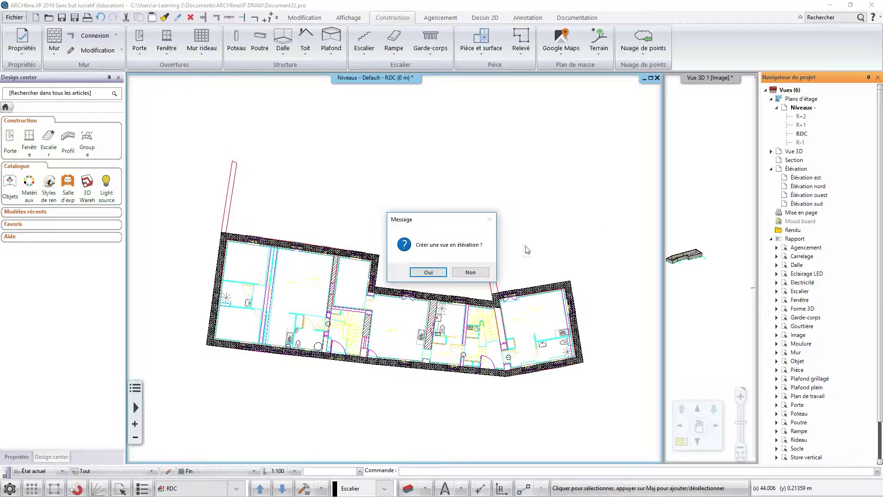
click(428, 273)
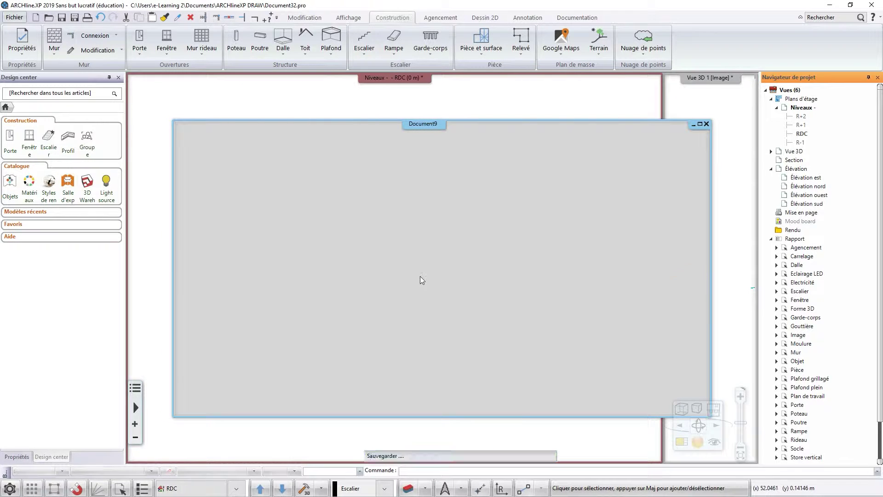
- Examine the walls in the east elevation, check the properties of the long wall, and close the elevation view
mouse_move(213, 272)
middle_down()
mouse_move(379, 289)
mouse_move(432, 279)
middle_up()
scroll(432, 279, up, 11)
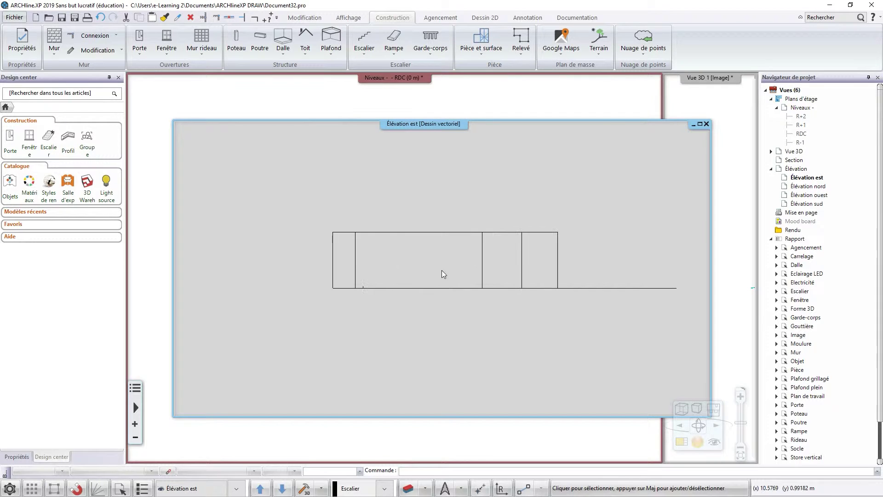
click(485, 268)
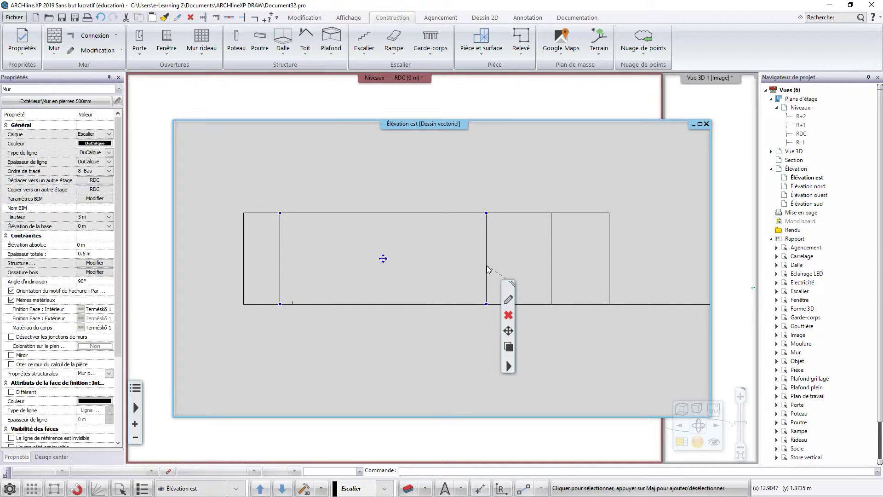
click(516, 249)
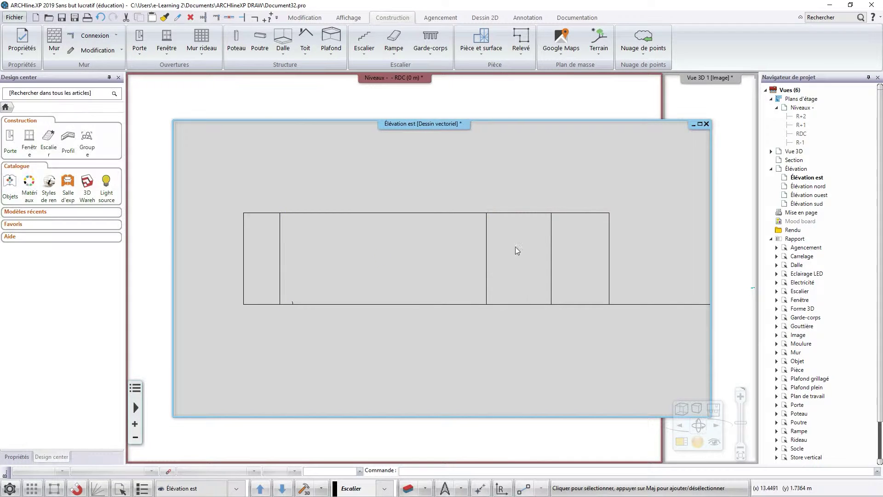
click(707, 124)
scroll(432, 303, down, 3)
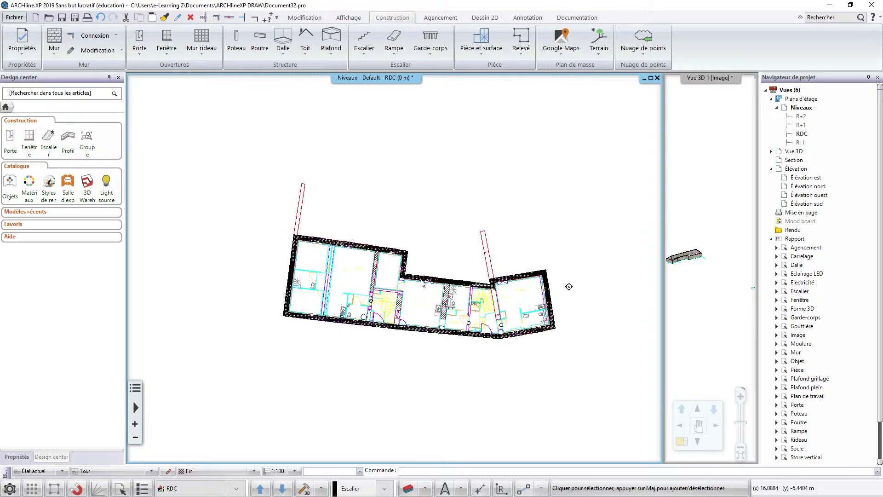
- Create a new project without saving the current one, and make the RDC level active
click(15, 17)
click(46, 41)
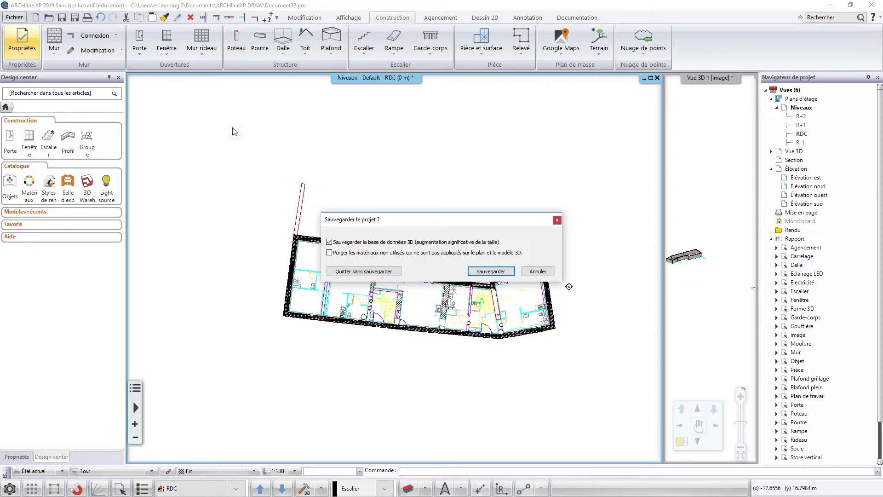
click(349, 271)
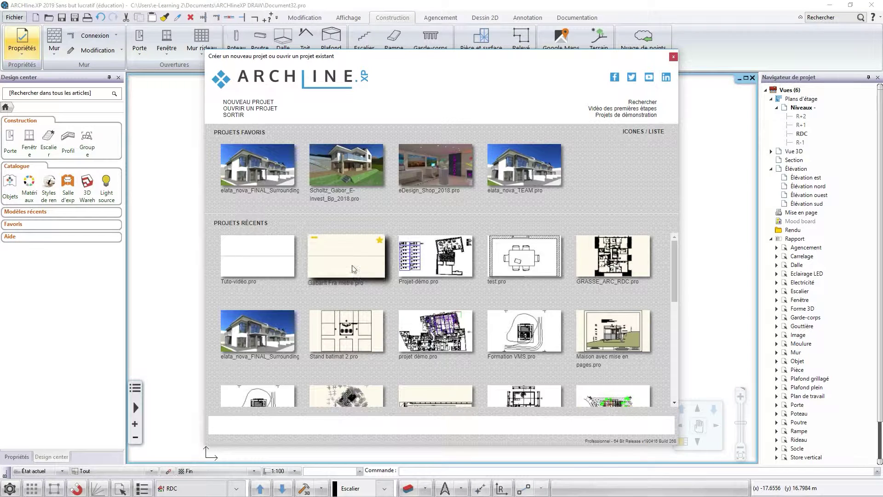
click(256, 102)
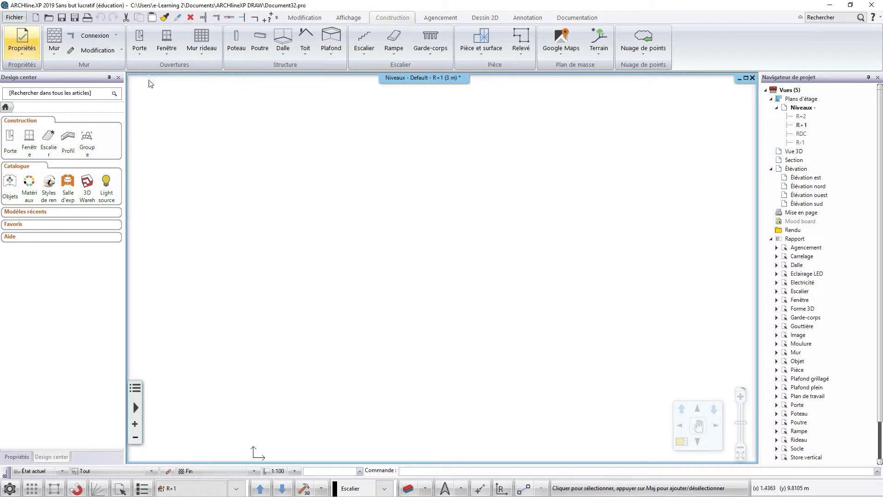
double_click(801, 134)
- Open Esquisse RDC.pdf from the recent files for import as a PDF image
click(14, 17)
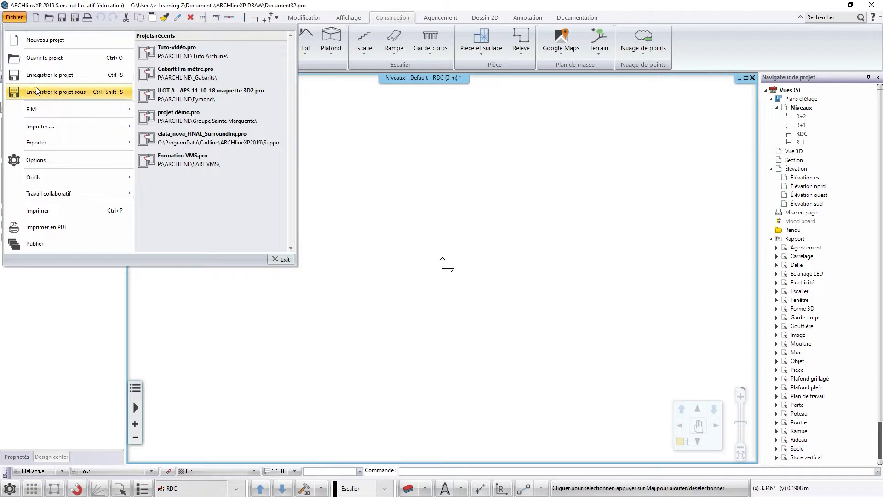
mouse_move(50, 134)
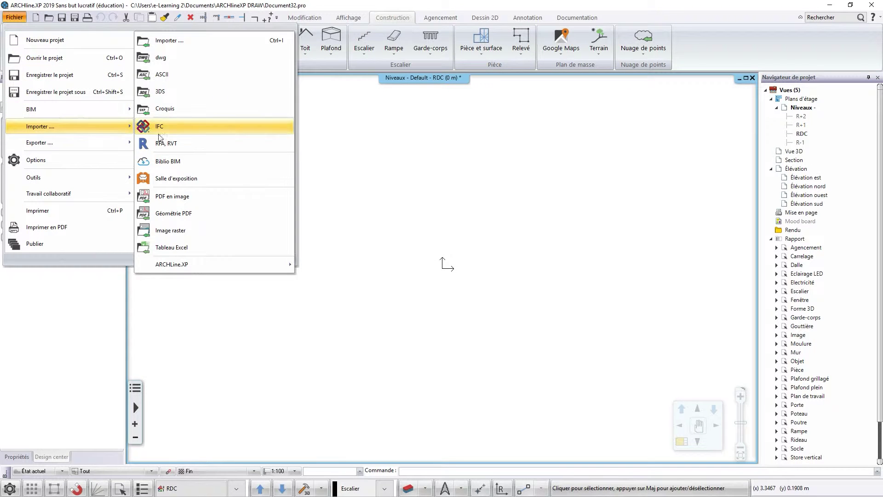
click(170, 199)
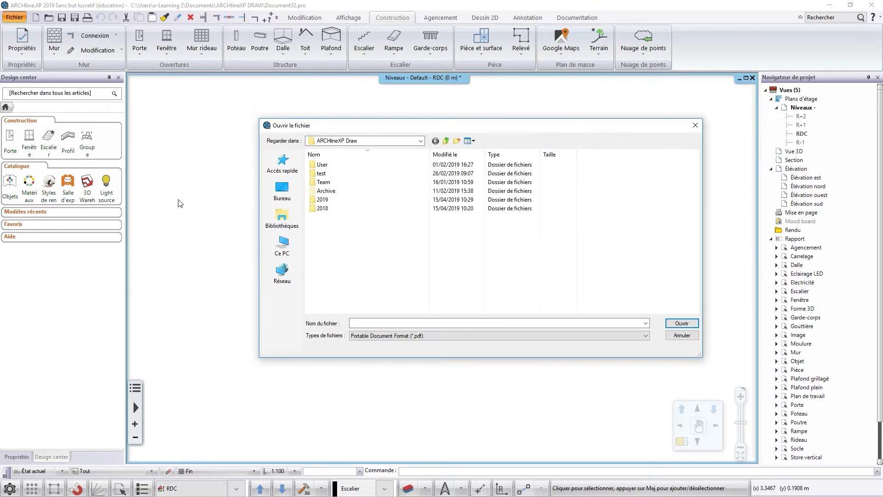
click(290, 172)
click(338, 258)
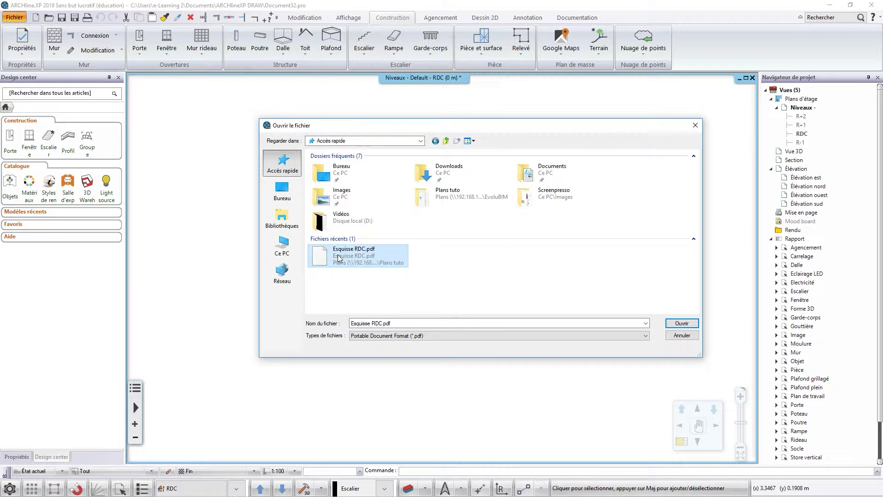
click(679, 321)
- Import all pages of the PDF at 600 dpi and place the image near the origin, about 0.11 m by 0.16 m
click(489, 213)
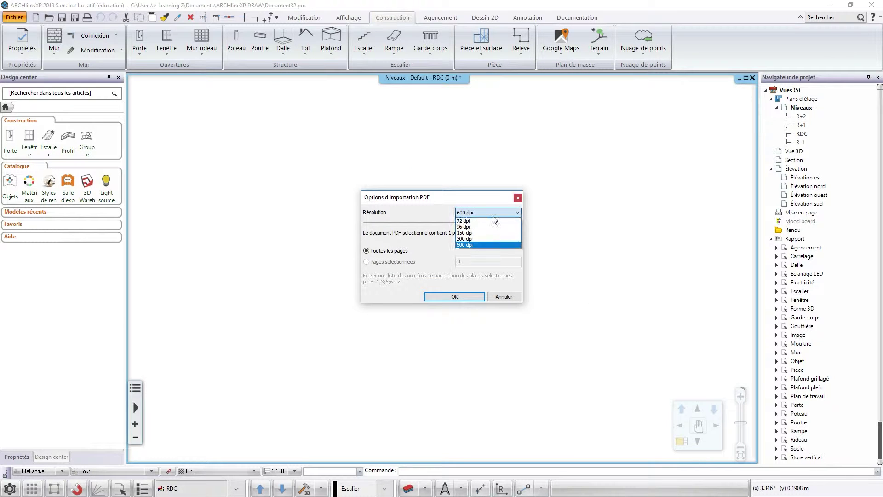
click(476, 245)
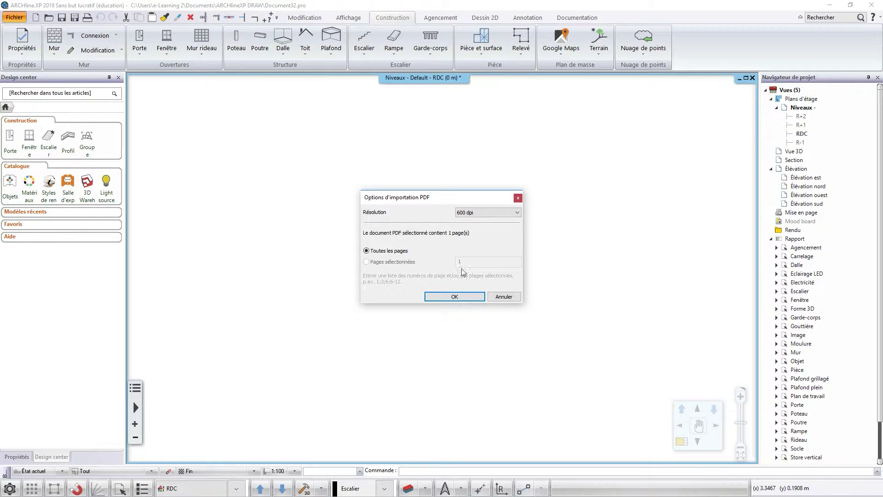
click(471, 298)
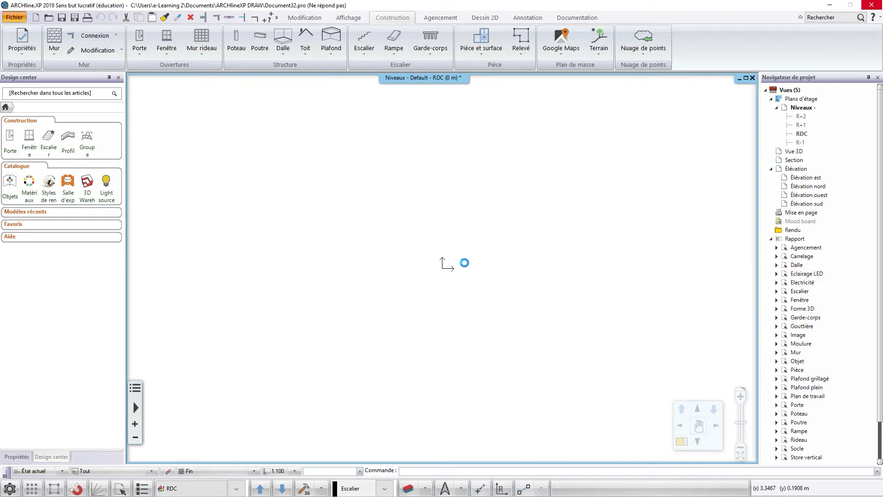
click(383, 300)
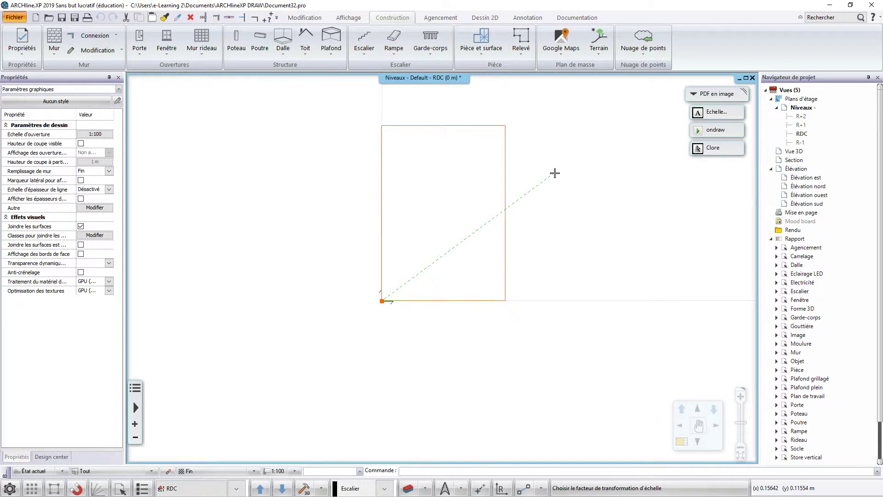
click(555, 173)
scroll(445, 212, up, 6)
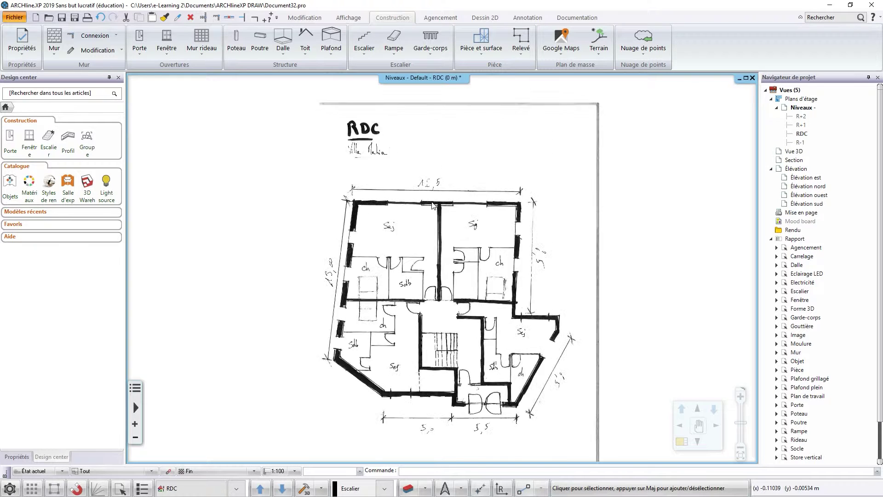
click(434, 241)
scroll(434, 241, up, 1)
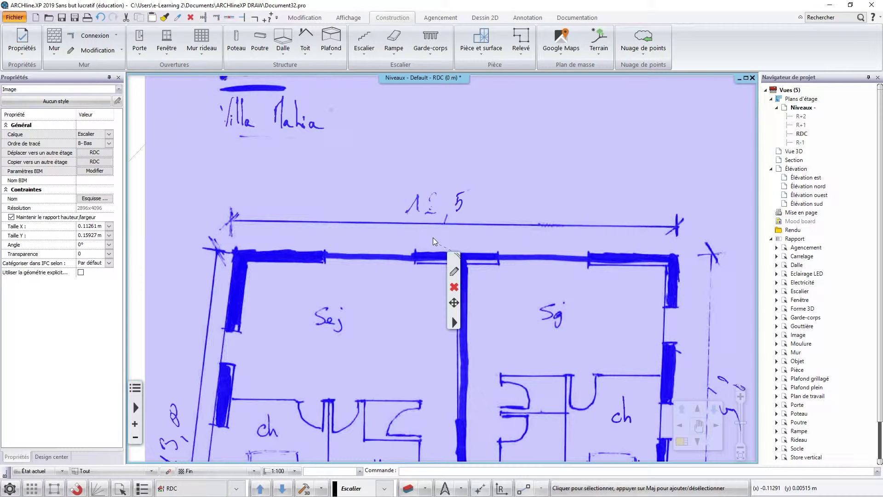
scroll(433, 237, up, 2)
key(Escape)
- Measure the distance between the end ticks of the 12,5 dimension line above the sketched plan, and close the result
scroll(433, 237, down, 1)
middle_drag(433, 237, 429, 250)
click(266, 19)
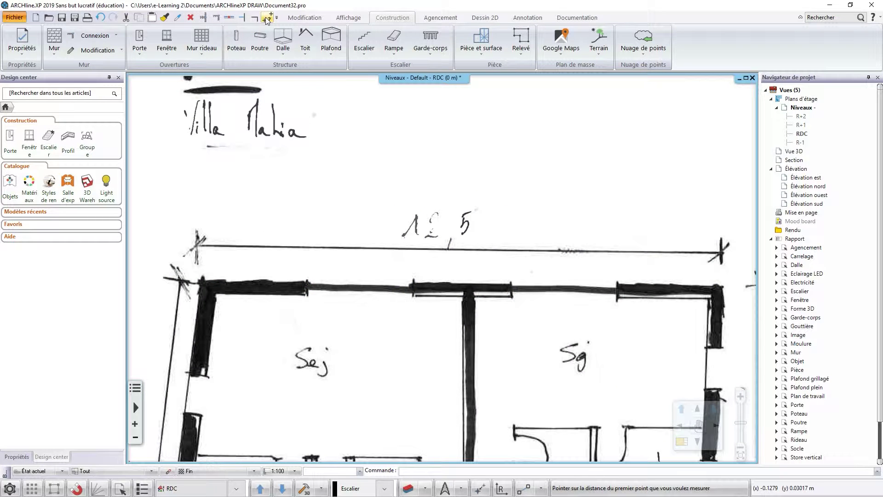
scroll(204, 242, up, 3)
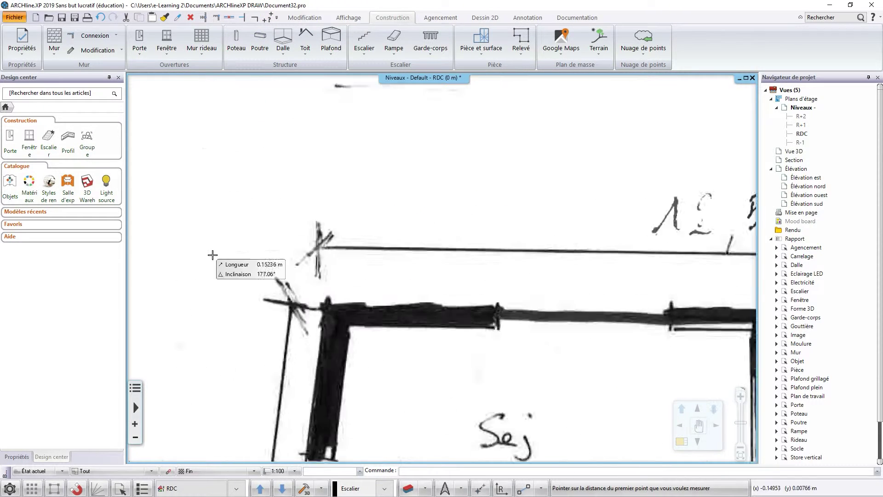
click(373, 249)
scroll(366, 252, down, 3)
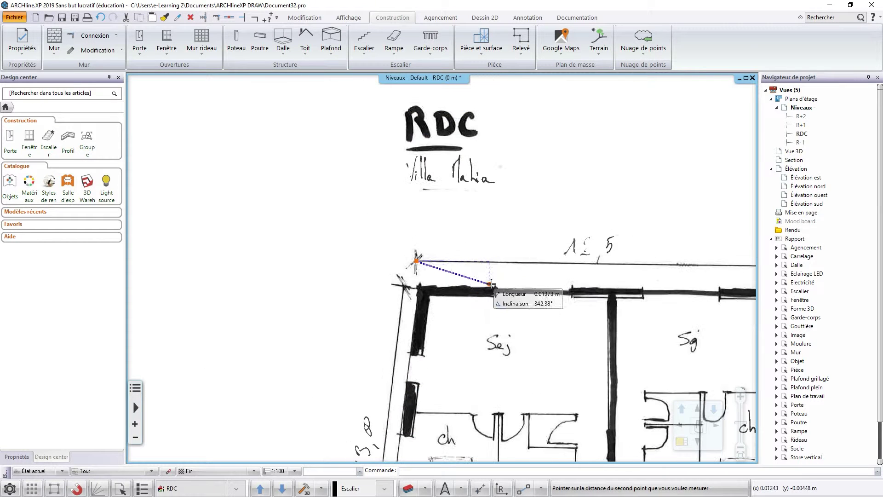
scroll(612, 275, up, 2)
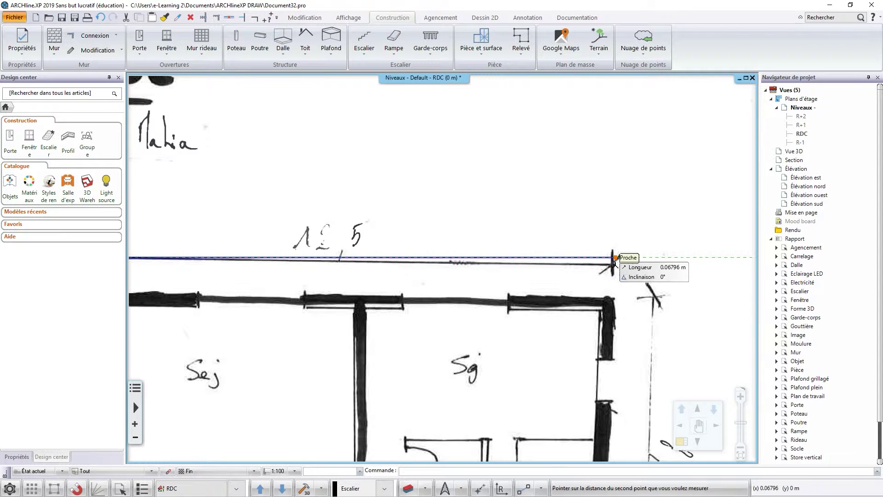
click(612, 268)
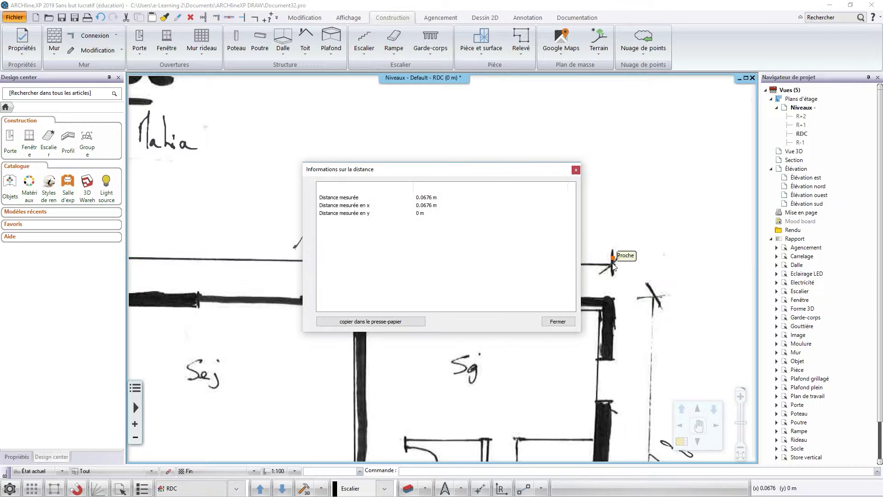
drag(468, 176, 381, 288)
click(340, 309)
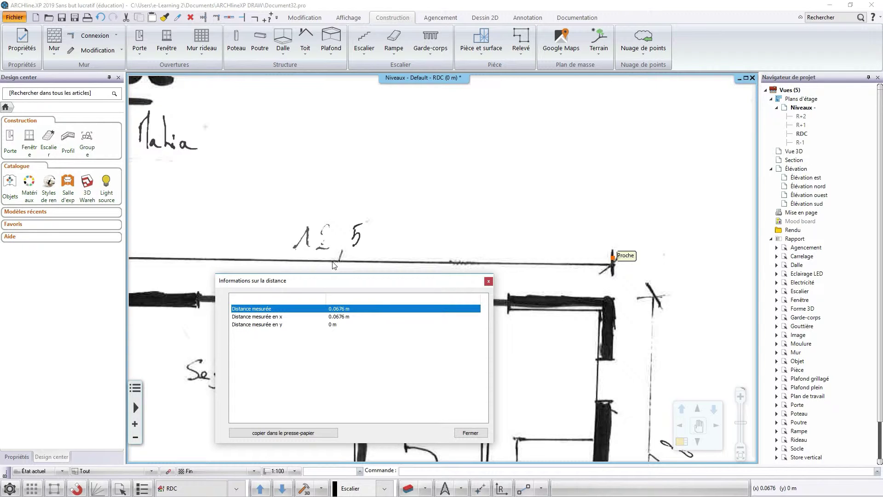
click(469, 433)
- Calibrate the sketch image between the end ticks of the upper dimension line, giving 12.5 m as the real distance
scroll(414, 276, down, 5)
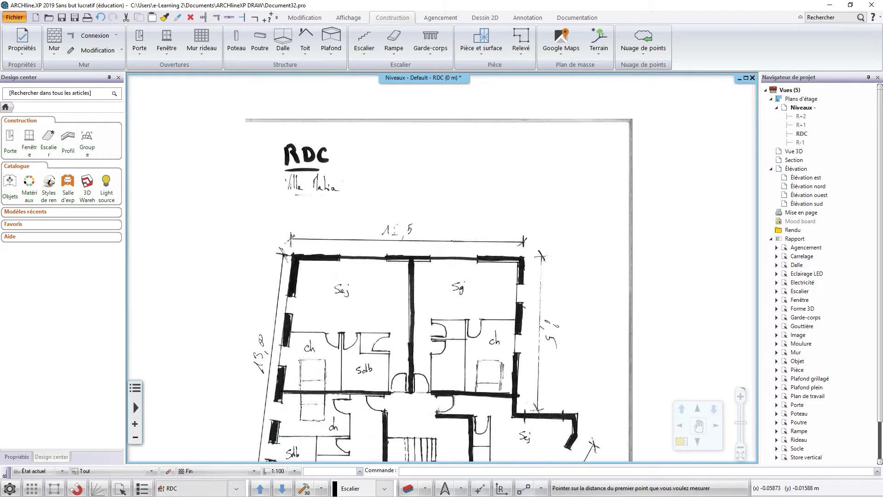
click(363, 244)
right_click(363, 244)
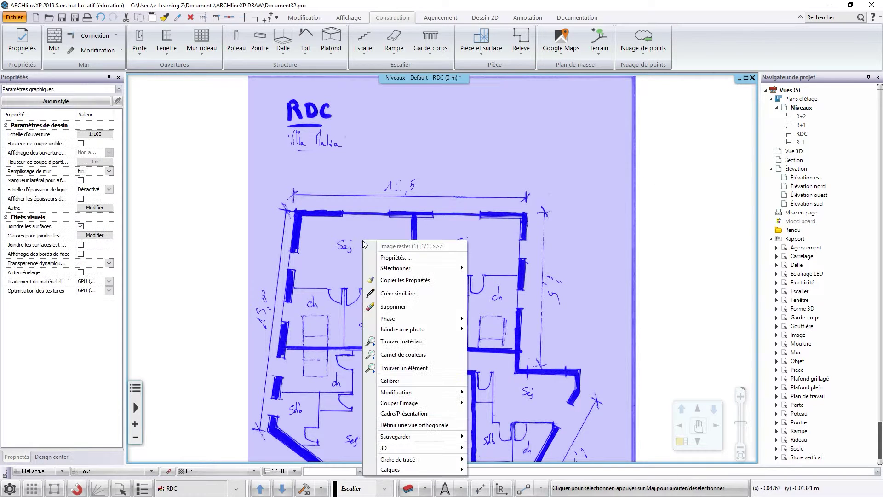
click(408, 381)
scroll(303, 221, up, 5)
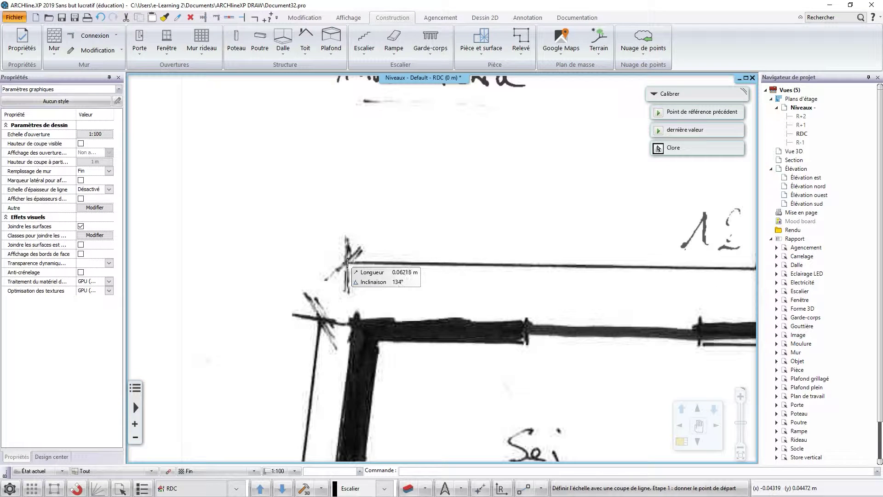
click(347, 263)
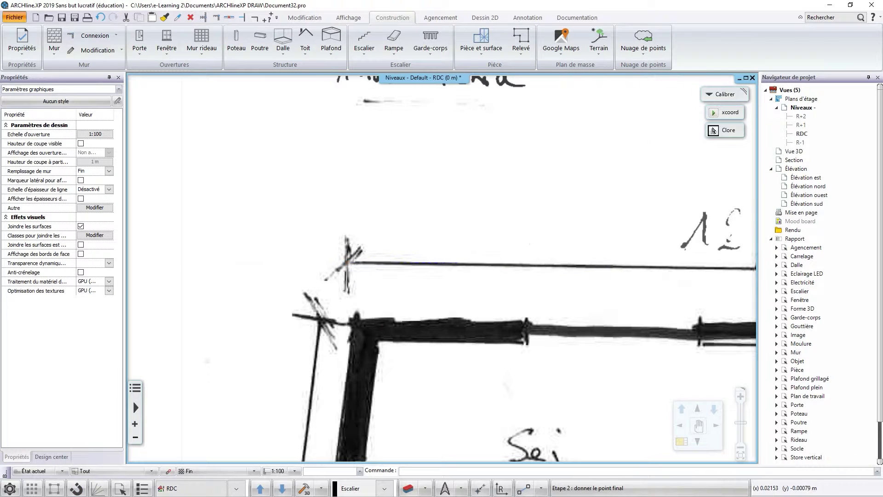
middle_drag(640, 272, 405, 276)
middle_drag(519, 275, 391, 276)
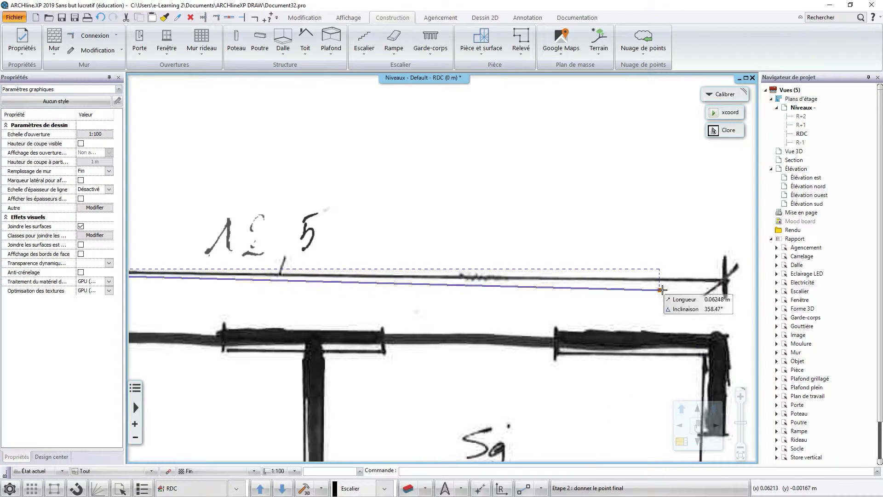
click(725, 281)
drag(469, 215, 343, 306)
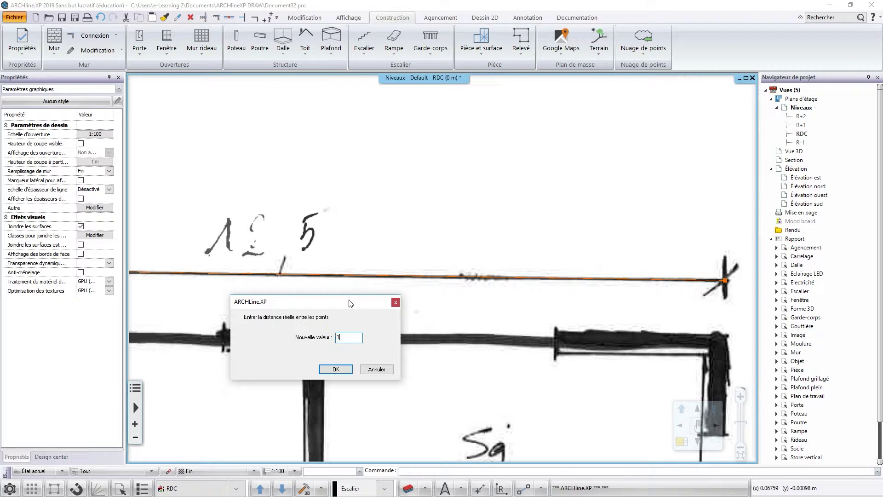
key(Return)
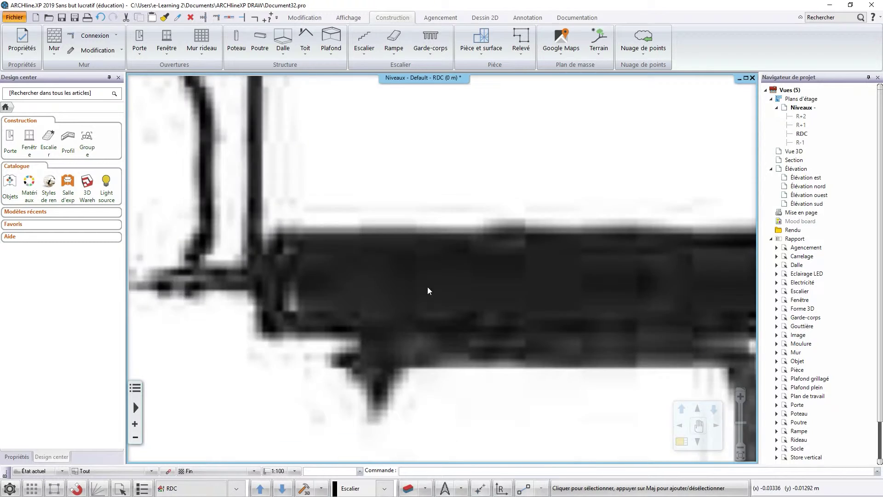
- Measure the upper dimension line of the calibrated image again to check the scale, and close the distance information
scroll(421, 284, down, 7)
middle_drag(414, 221, 435, 289)
scroll(434, 257, up, 2)
scroll(442, 257, up, 3)
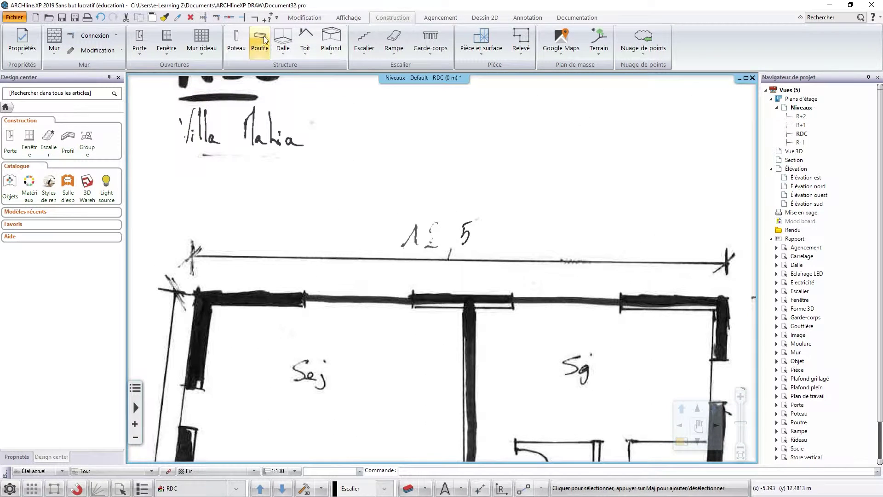
click(266, 18)
scroll(252, 247, up, 2)
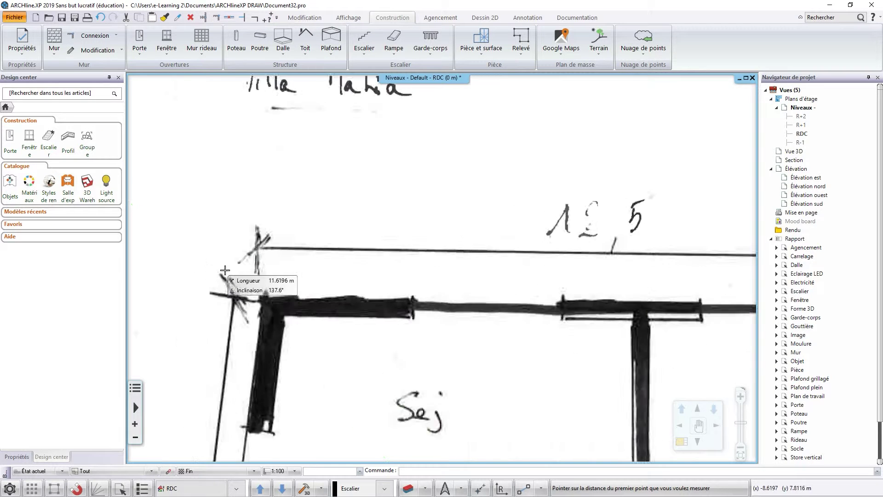
click(296, 243)
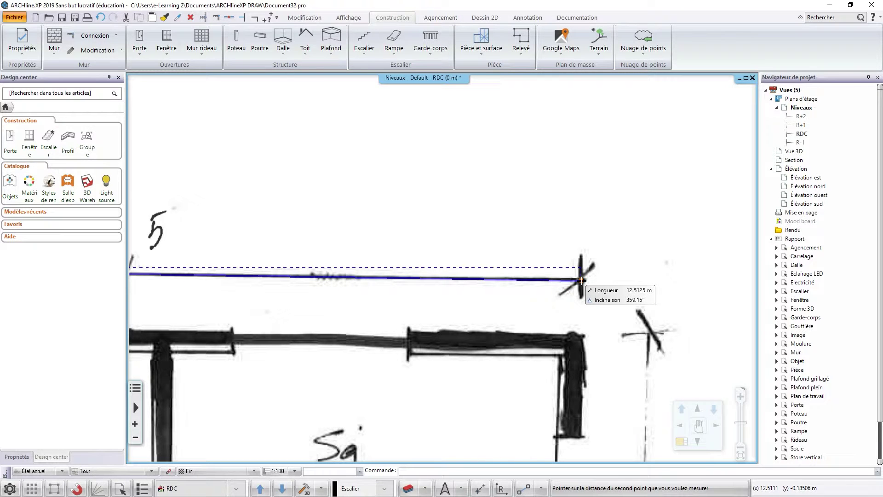
click(581, 281)
drag(407, 173, 390, 197)
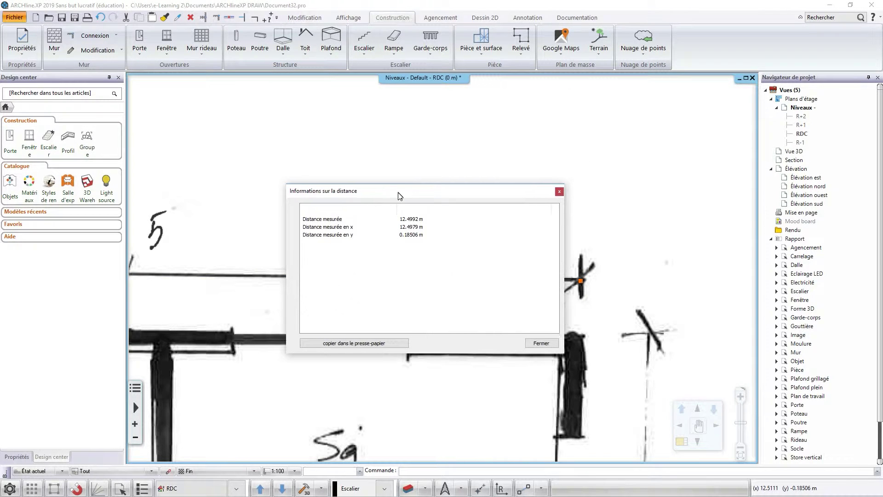
click(413, 222)
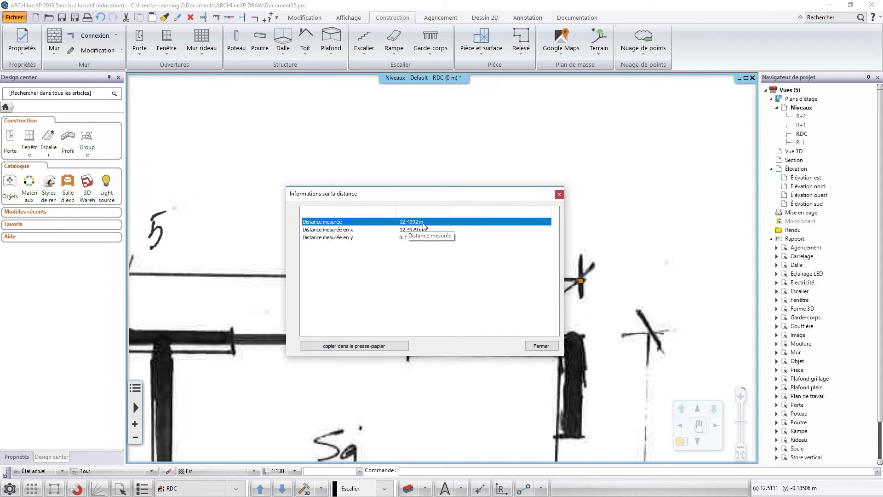
click(541, 345)
- Set the transparency of the sketch image to 72 in its image properties
scroll(395, 276, down, 5)
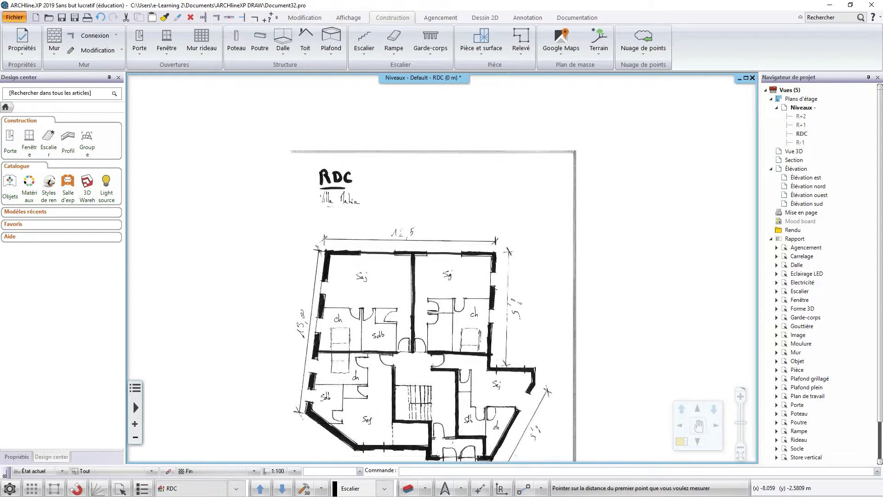
scroll(395, 276, up, 4)
click(400, 274)
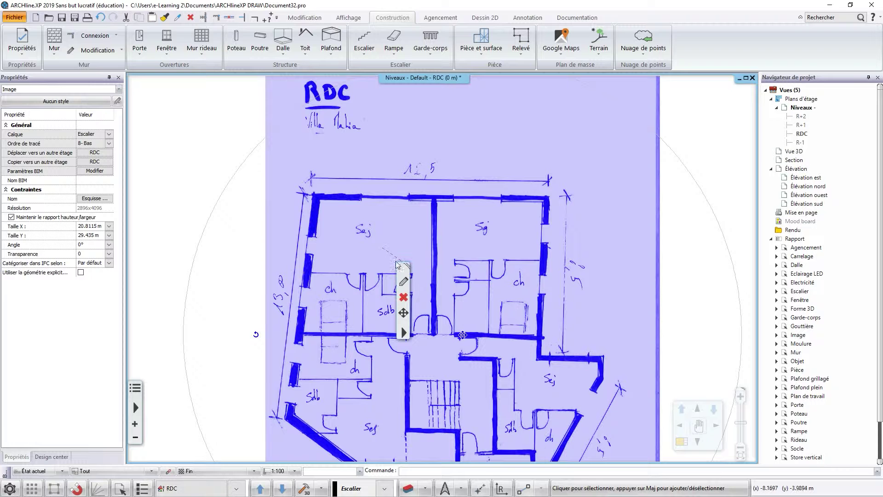
click(405, 283)
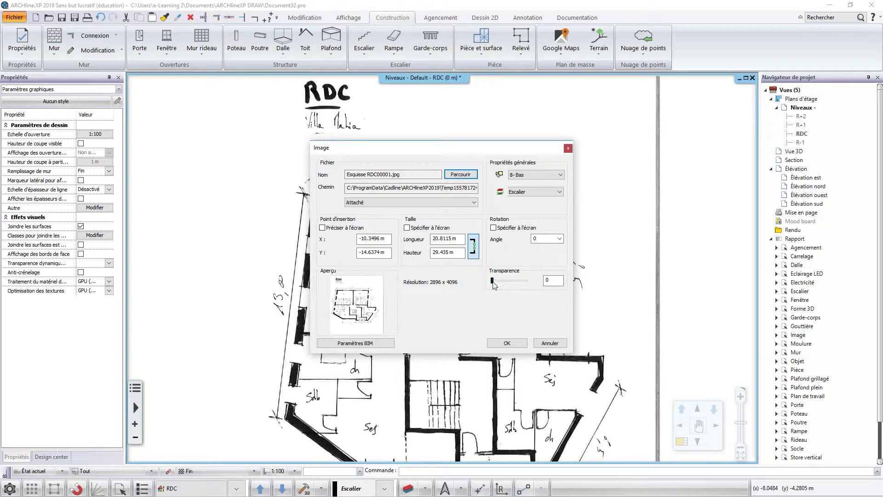
drag(492, 280, 501, 280)
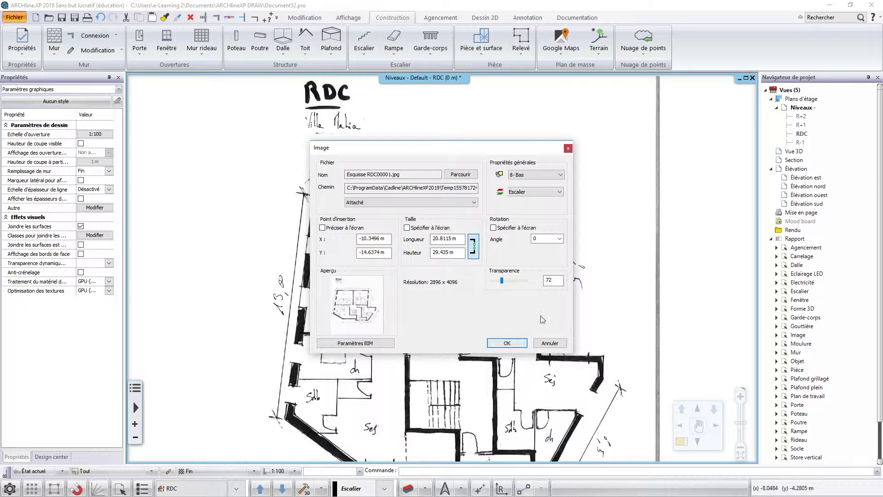
click(507, 344)
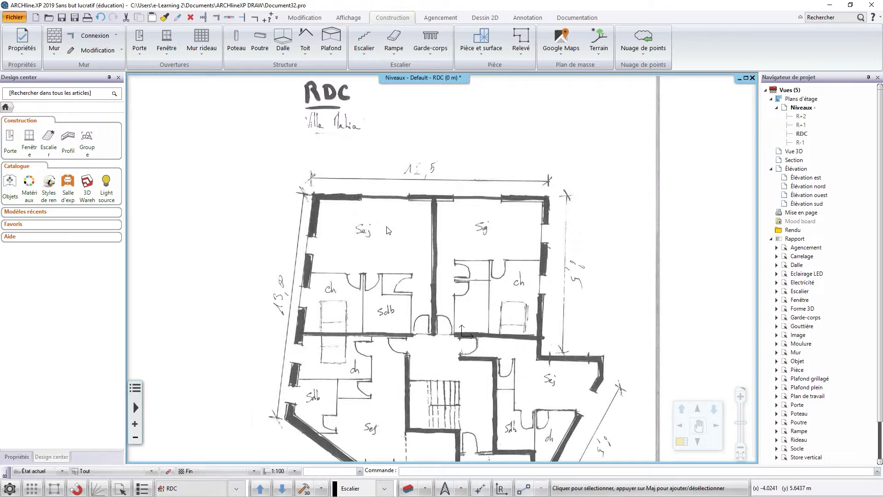
- Start a wall in style Mur 300mm Isol int 130mm at the plan's upper-left outer corner, with its reference set to Côté gauche
scroll(386, 230, up, 5)
click(62, 51)
click(64, 69)
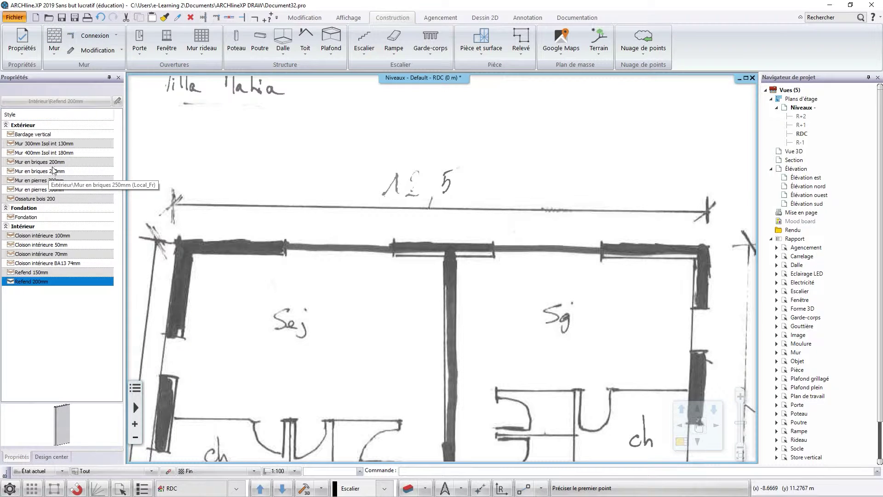
click(69, 153)
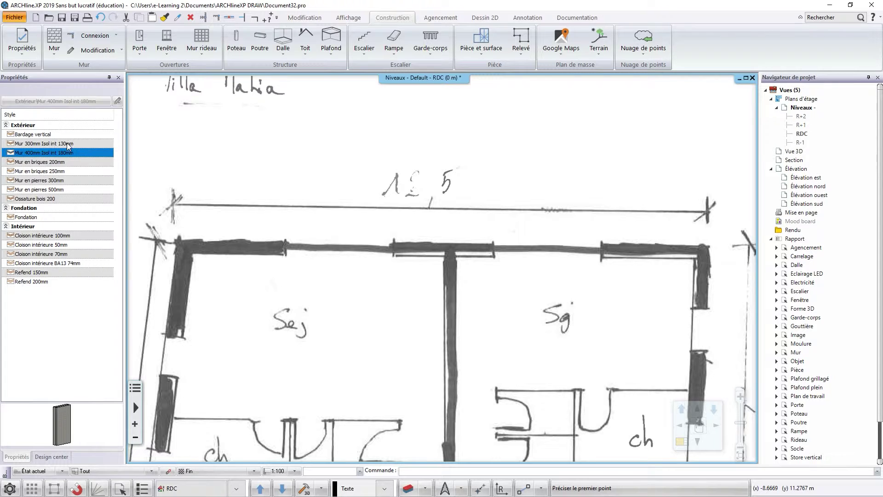
click(68, 146)
scroll(245, 204, down, 2)
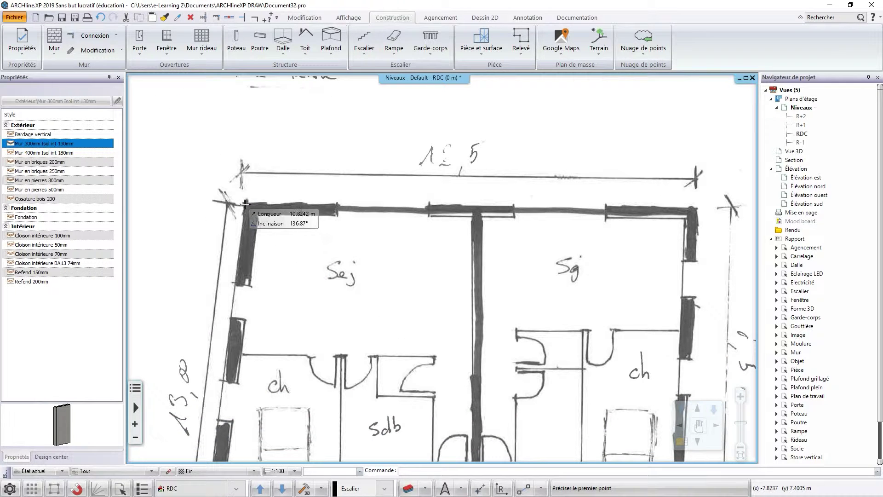
click(245, 204)
click(711, 146)
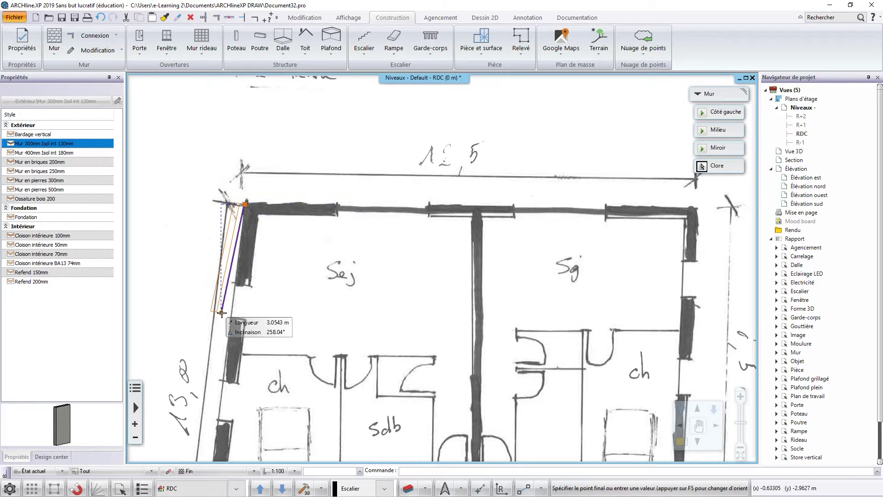
click(723, 112)
- Trace the outer walls down the plan's left side, along the lower-left diagonal and across the stepped lower edge to the lower-right corner
scroll(222, 358, down, 3)
middle_drag(222, 358, 250, 158)
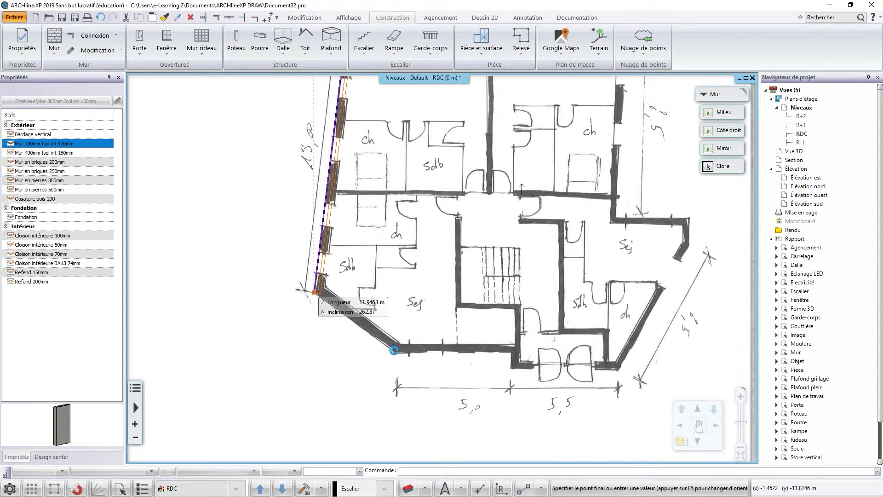
scroll(331, 367, up, 3)
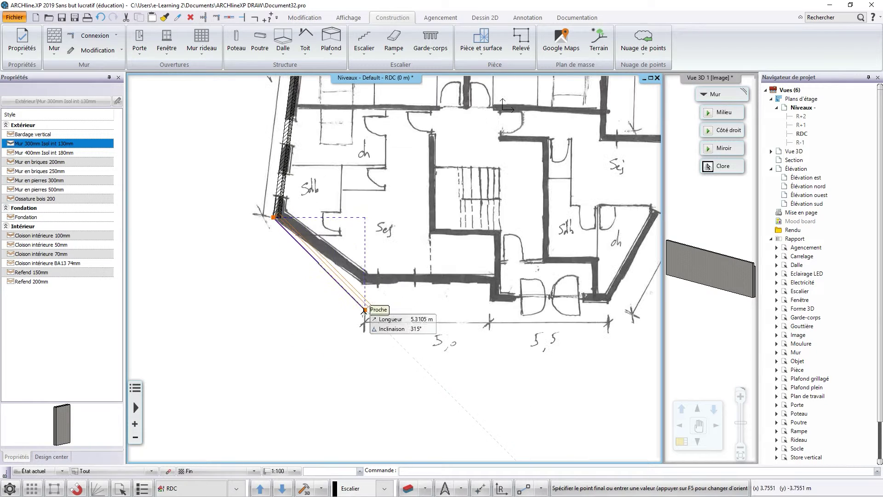
click(365, 283)
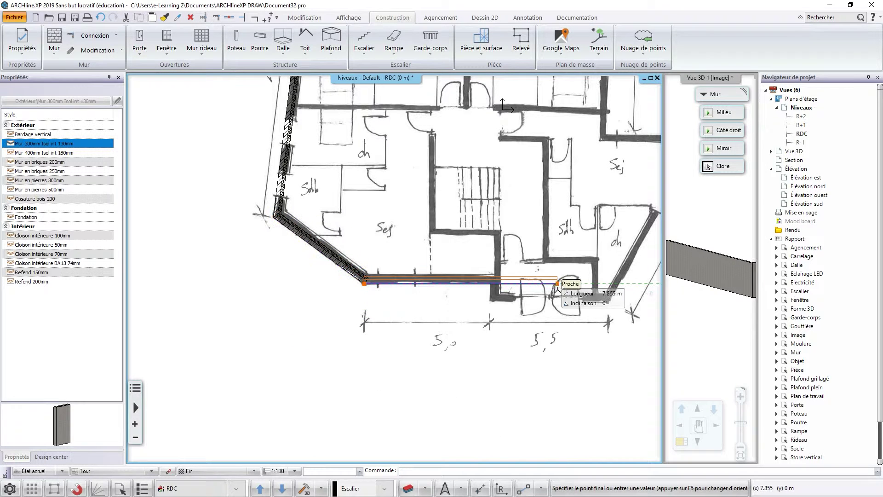
click(493, 284)
click(493, 299)
click(609, 299)
- Continue the outer walls up the right diagonal and right side, close the outline along the upper edge, and end the wall chain
middle_drag(611, 297, 500, 376)
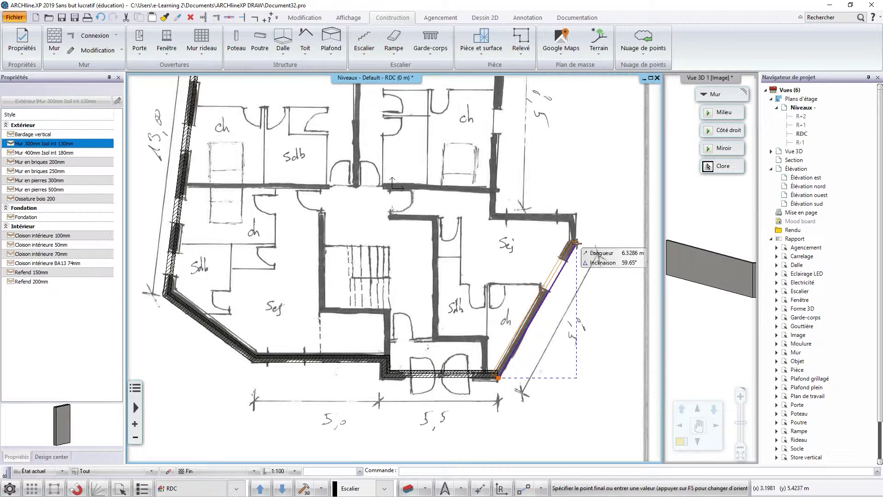
click(576, 242)
click(577, 215)
click(495, 214)
middle_drag(506, 237, 501, 397)
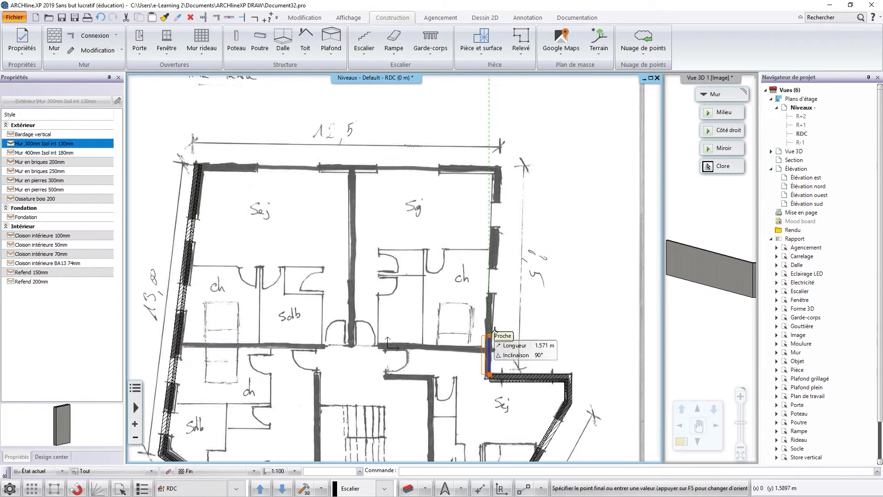
click(502, 165)
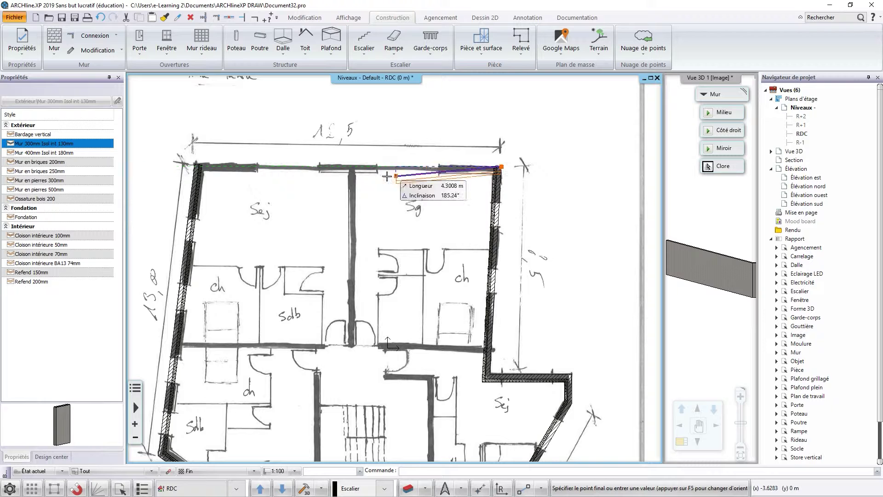
click(192, 161)
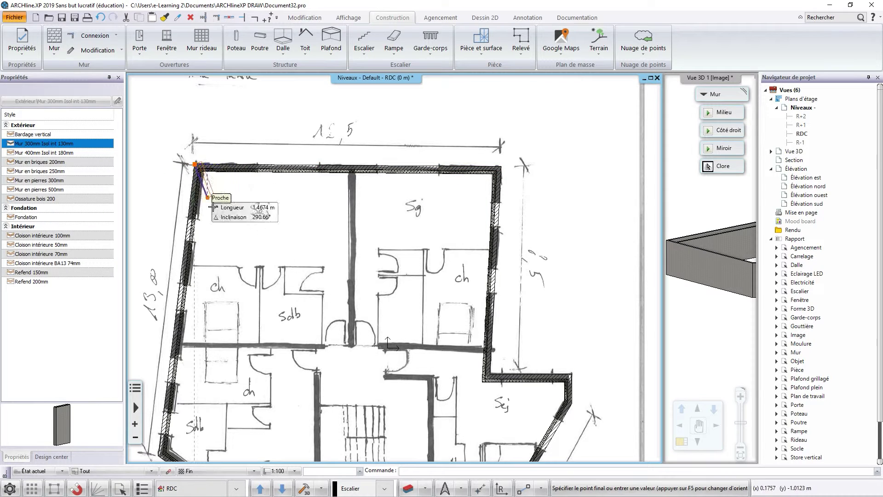
right_click(391, 324)
right_click(551, 339)
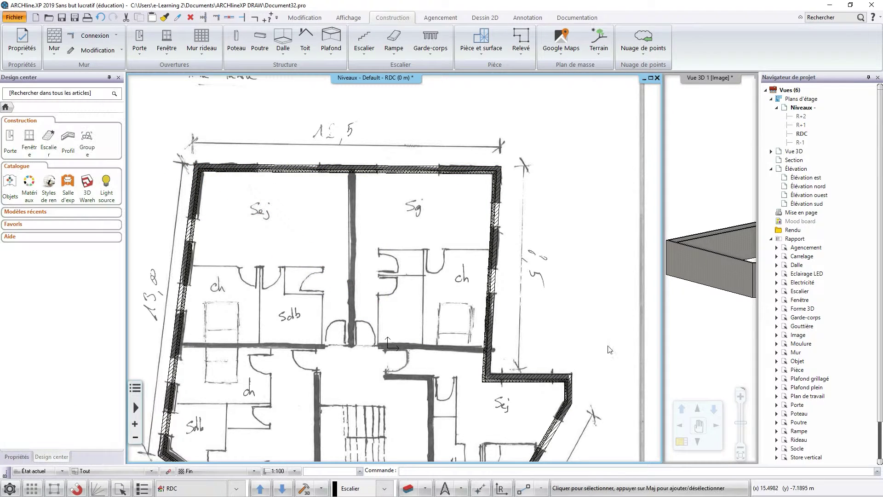
- Examine the traced outer walls in an enlarged 3D view, and return to the RDC plan
click(682, 368)
click(682, 442)
mouse_move(405, 221)
middle_down()
mouse_move(325, 296)
mouse_move(298, 256)
mouse_move(313, 203)
mouse_move(322, 255)
mouse_move(336, 282)
mouse_move(349, 277)
middle_up()
click(701, 358)
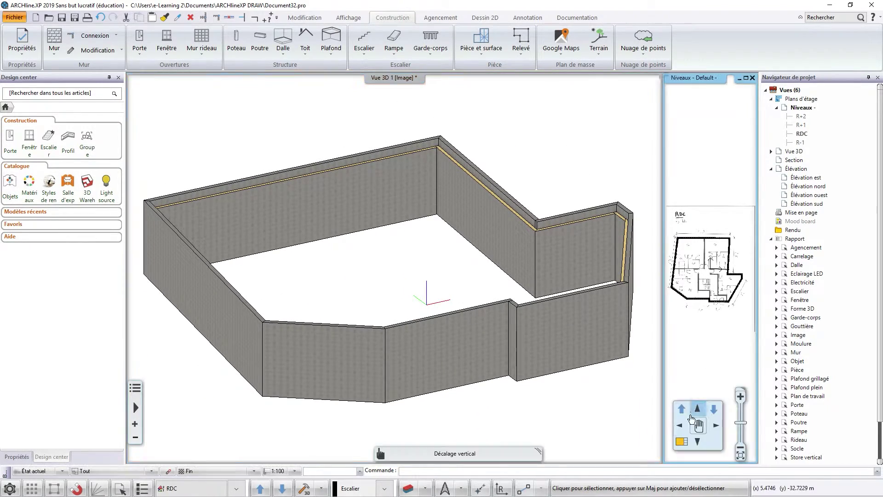
click(682, 442)
- Delete the sketch image from the RDC plan, keeping the traced walls
click(400, 283)
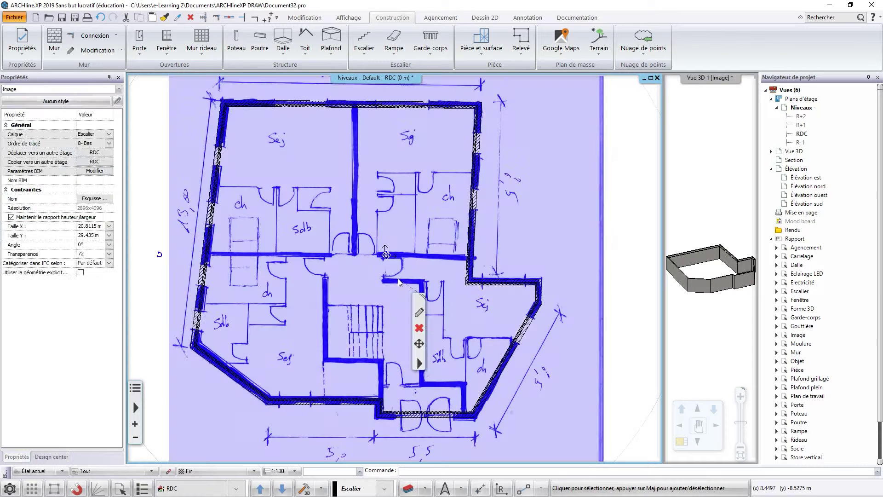
key(Delete)
scroll(405, 253, up, 3)
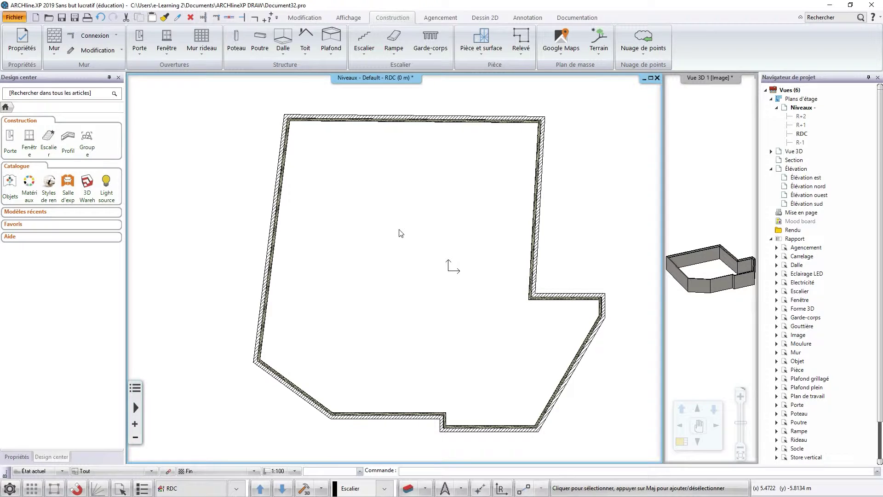